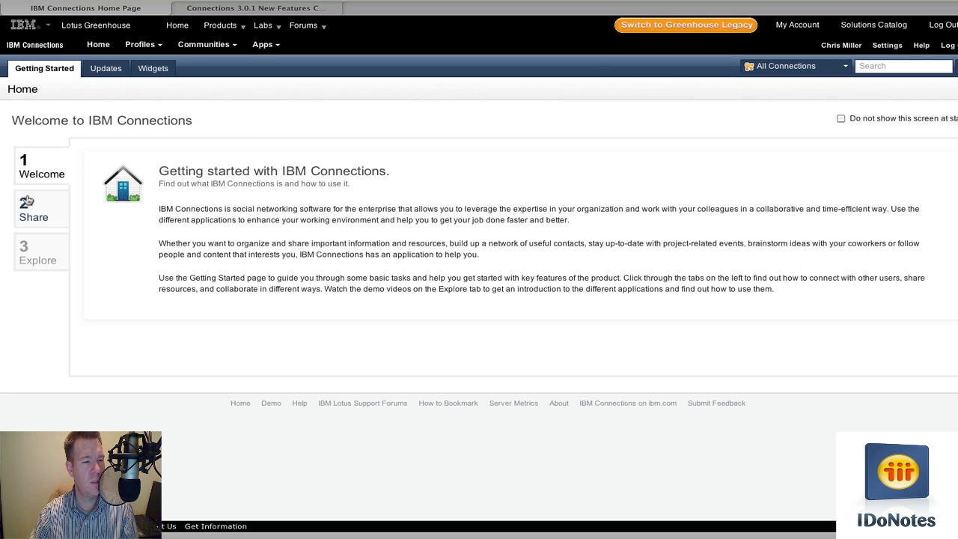
Step: Review the Share and Explore sections of Getting Started, viewing the descriptions of Profiles, Bookmarks and Blogs
{"action": "left_click", "coordinate": [27, 200]}
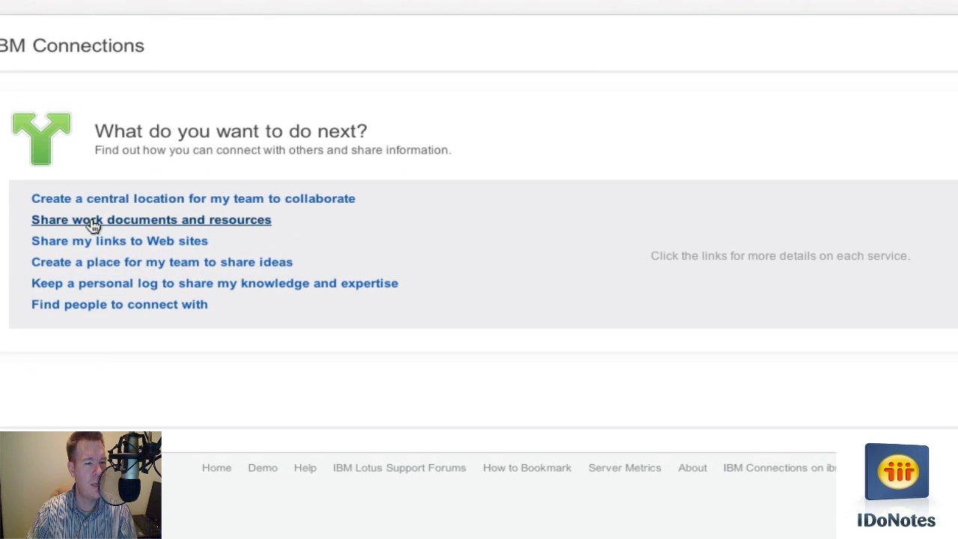
{"action": "left_click", "coordinate": [115, 306]}
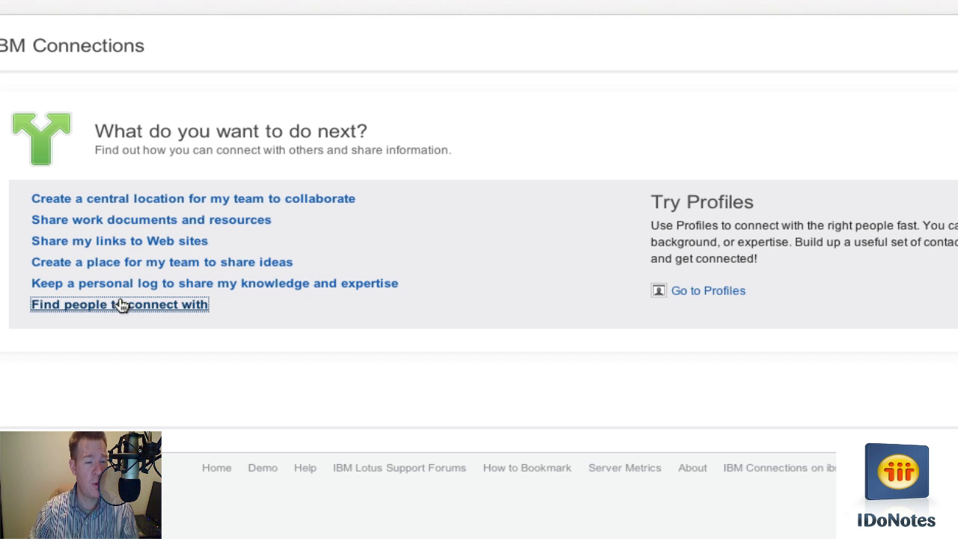
{"action": "left_click", "coordinate": [119, 242]}
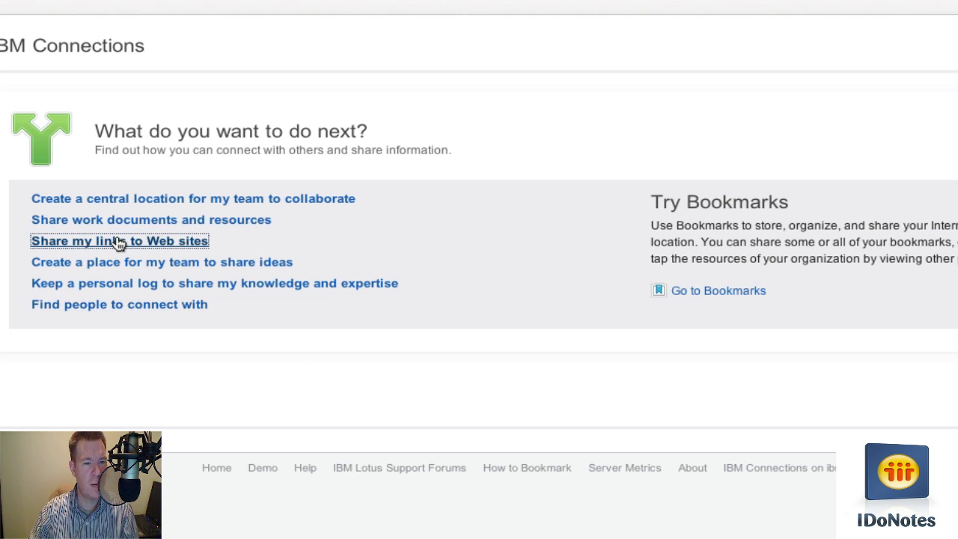
{"action": "left_click", "coordinate": [29, 252]}
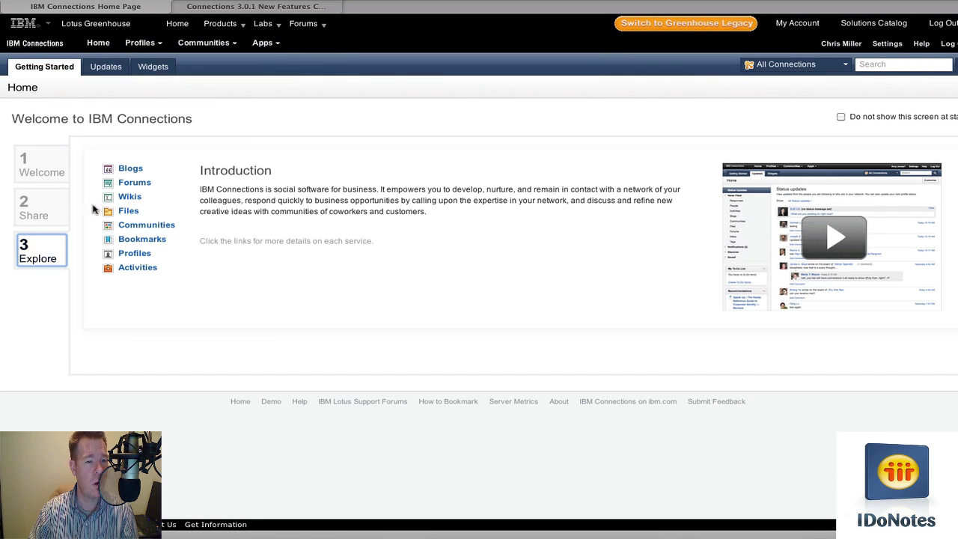
{"action": "left_click", "coordinate": [131, 169]}
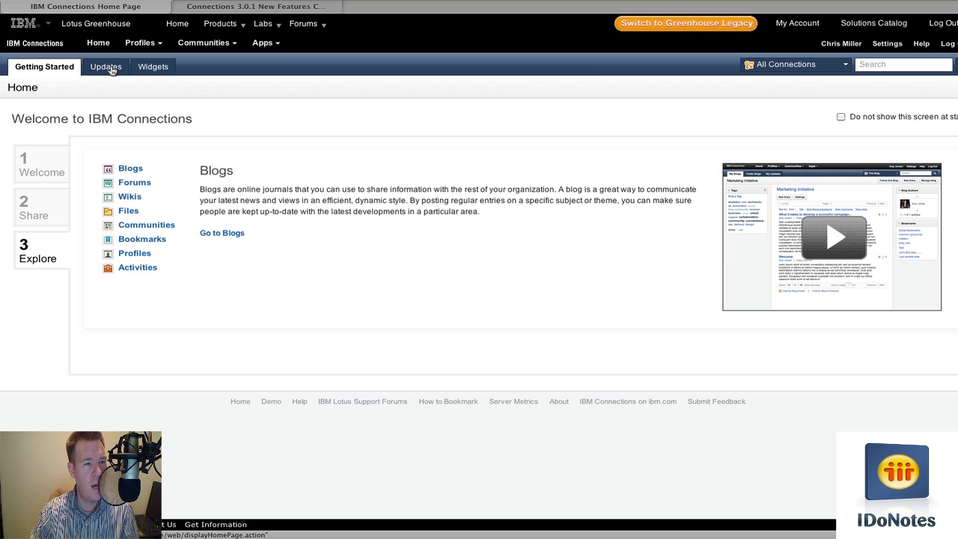
Step: Review the home page's updates, going through Status Updates, News Feed, Notifications, Discover and Saved
{"action": "left_click", "coordinate": [105, 66]}
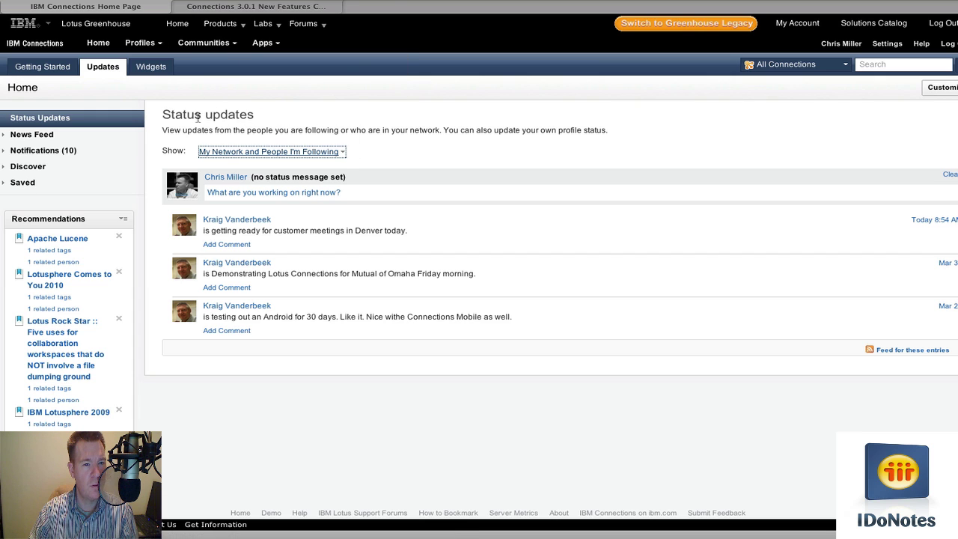
{"action": "left_click", "coordinate": [22, 134]}
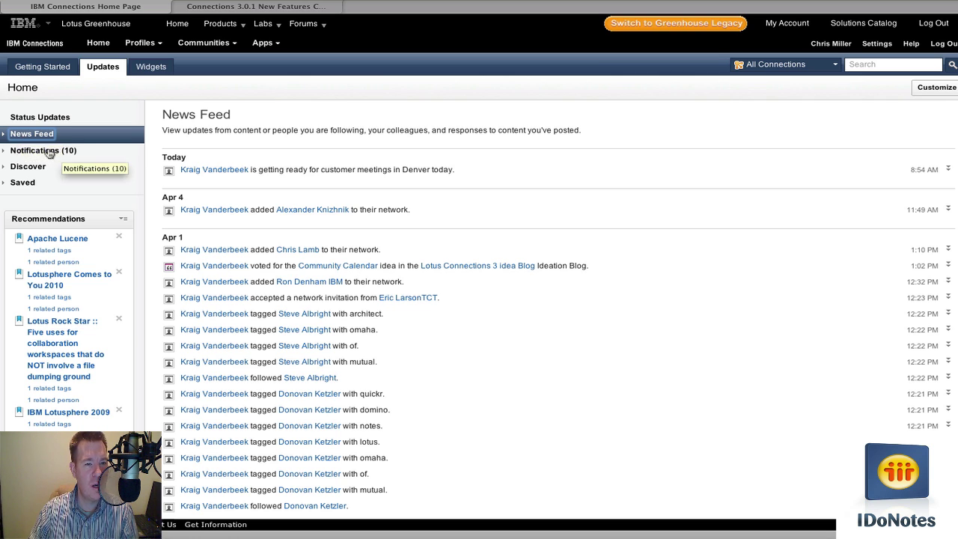
{"action": "left_click", "coordinate": [47, 150]}
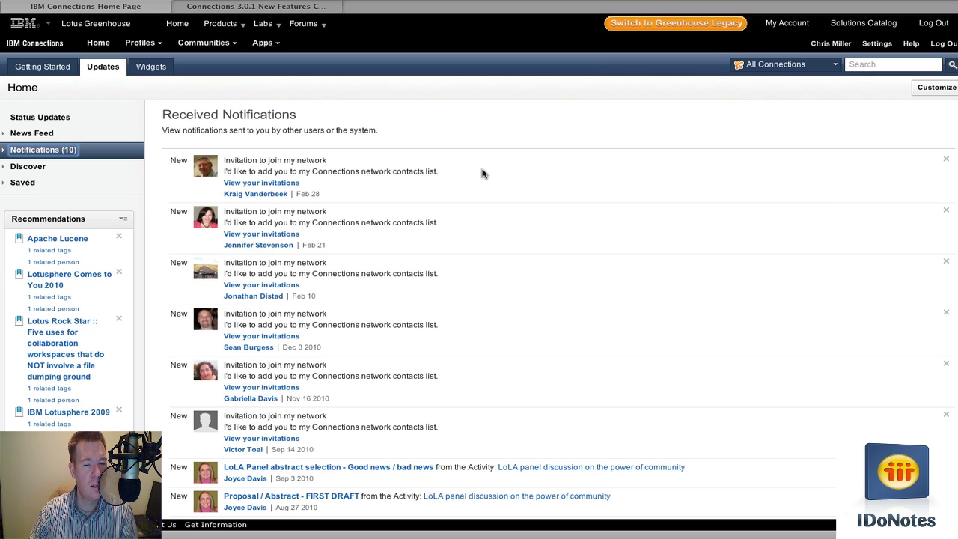
{"action": "left_click", "coordinate": [30, 166]}
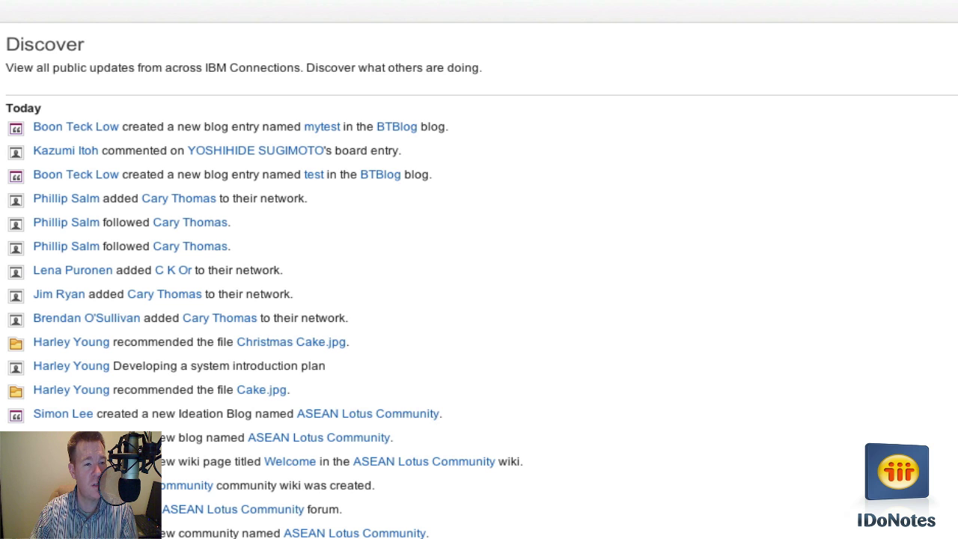
{"action": "left_click", "coordinate": [22, 182]}
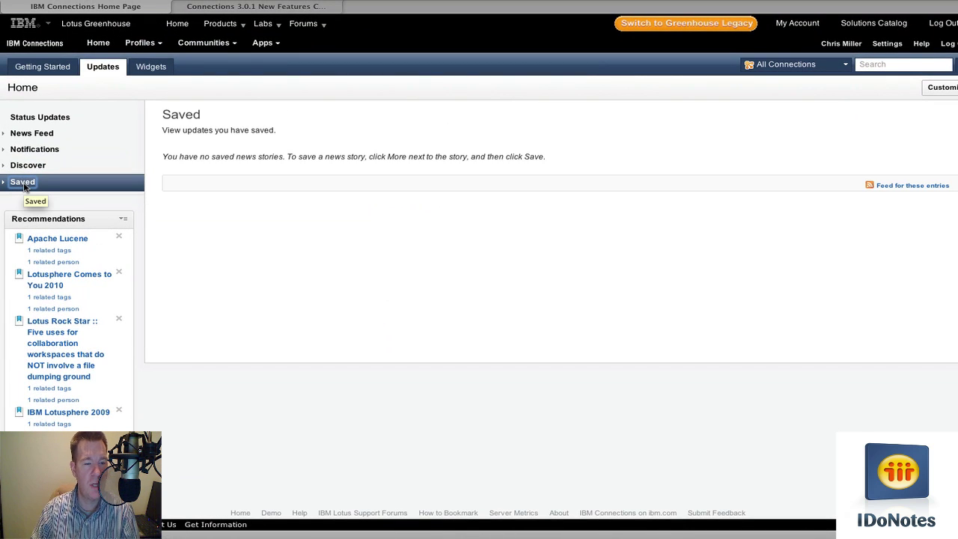
Step: Customize the Widgets page by adding the Facebook Google Gadget, Flickr Google Garget and IdeaJam widgets
{"action": "left_click", "coordinate": [151, 68]}
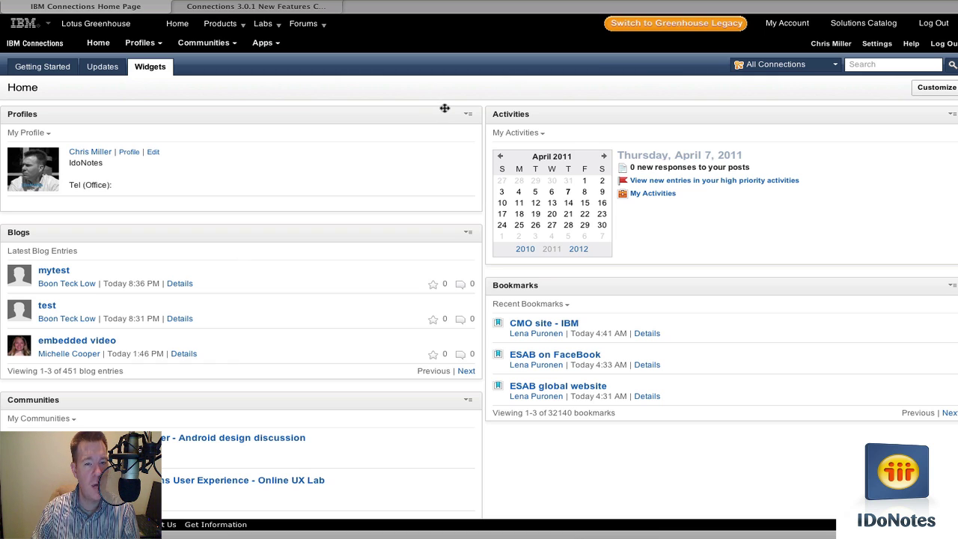
{"action": "left_click", "coordinate": [934, 88]}
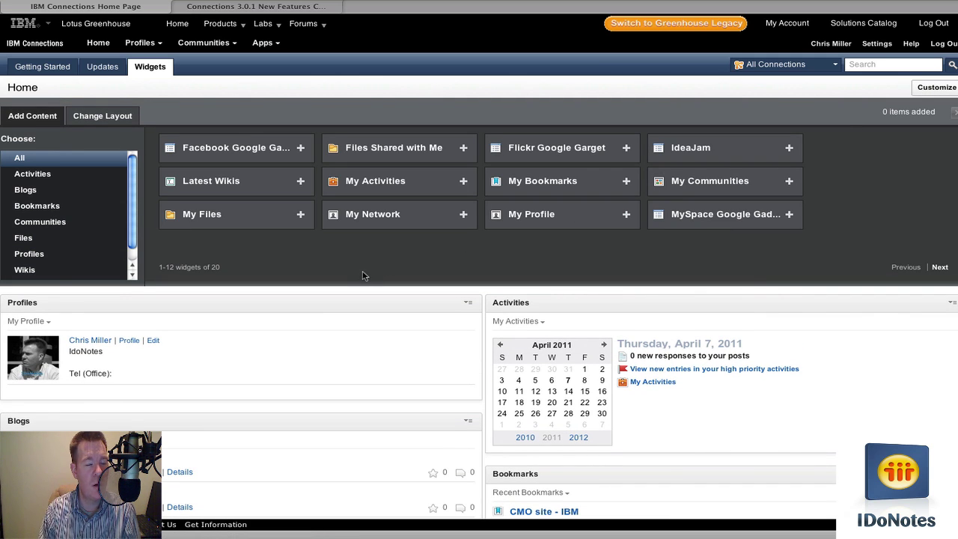
{"action": "left_click", "coordinate": [299, 149]}
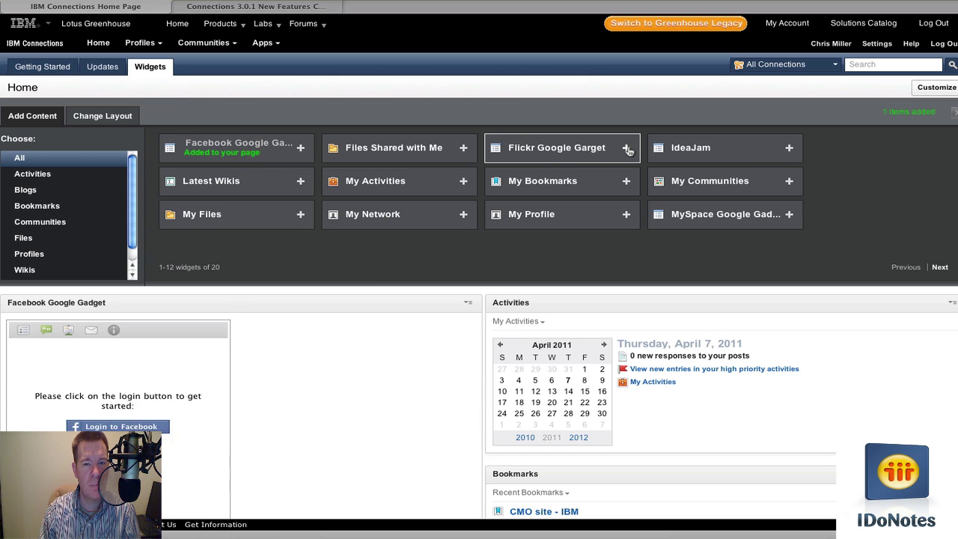
{"action": "left_click", "coordinate": [626, 149]}
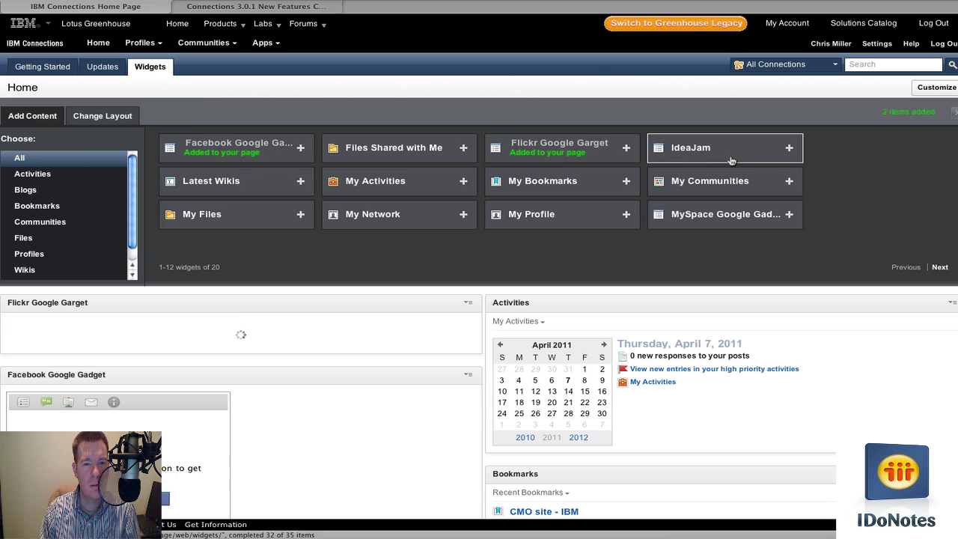
{"action": "left_click", "coordinate": [790, 148]}
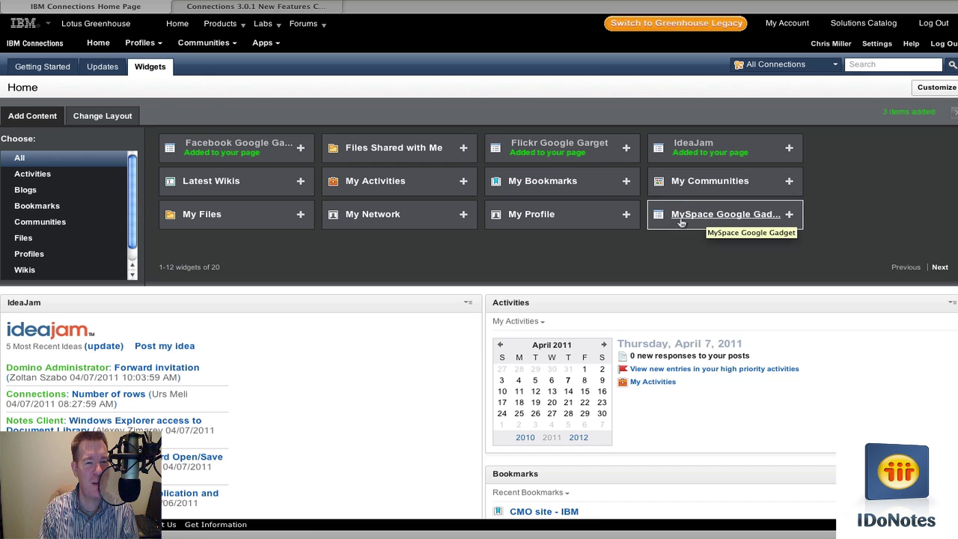
Step: Browse the widgets available by category, including Activities, Blogs, Bookmarks, Profiles and Other
{"action": "left_click", "coordinate": [39, 175]}
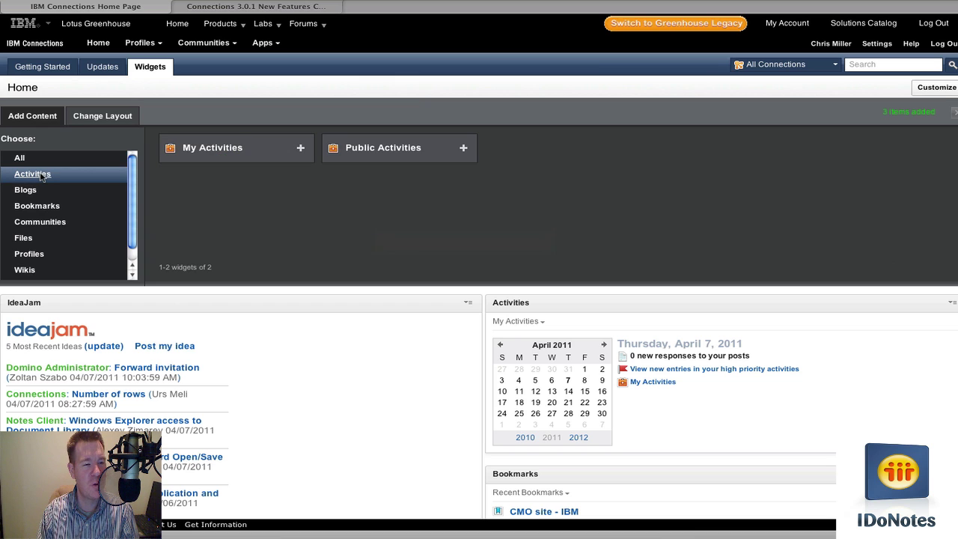
{"action": "left_click", "coordinate": [31, 194]}
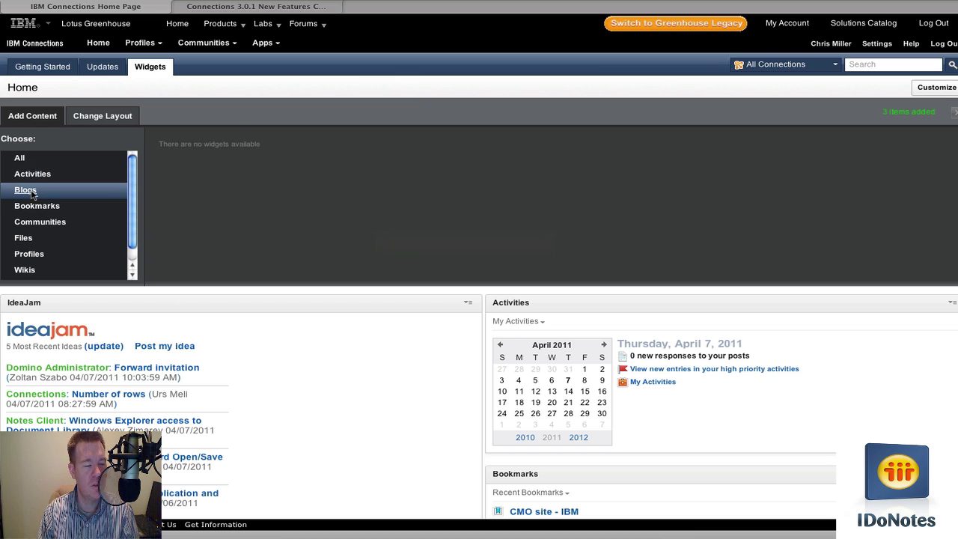
{"action": "left_click", "coordinate": [33, 210]}
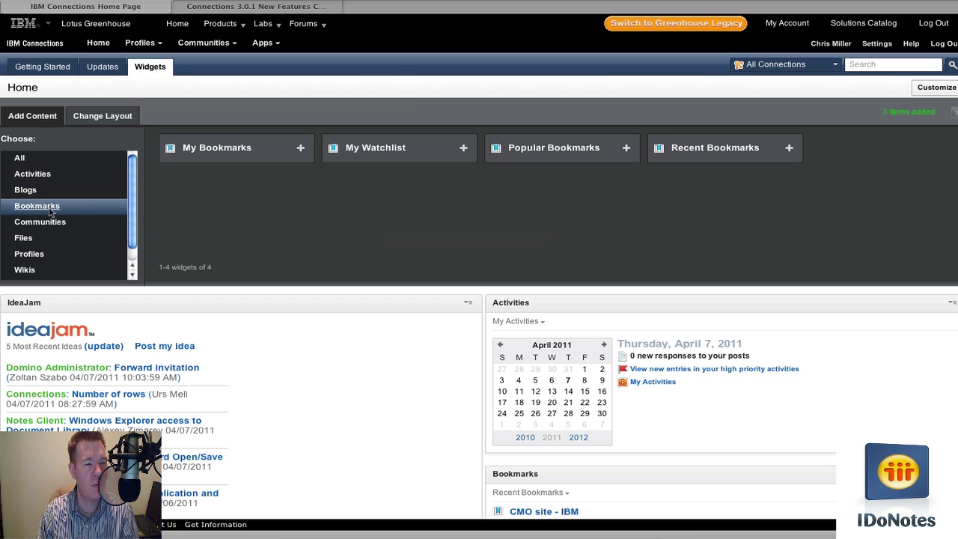
{"action": "scroll", "coordinate": [79, 231], "scroll_direction": "down", "scroll_amount": 1}
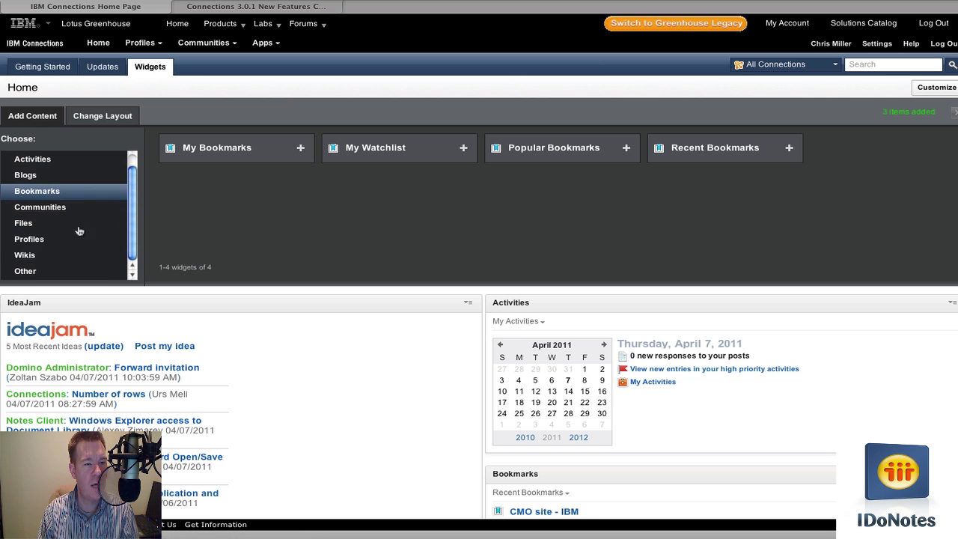
{"action": "left_click", "coordinate": [33, 241]}
{"action": "left_click", "coordinate": [26, 273]}
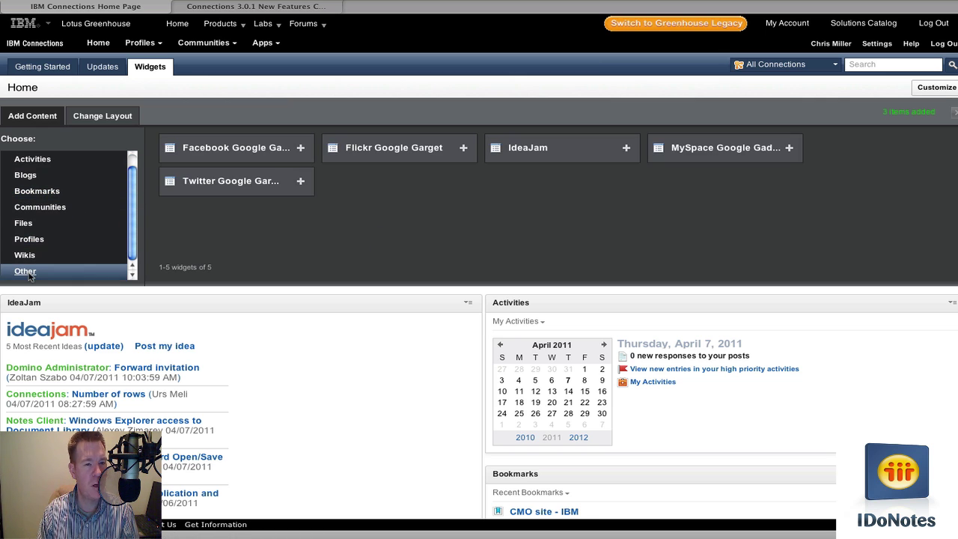
Step: Switch the Widgets page to the 3 columns layout and move the Flickr widget into the third column
{"action": "left_click", "coordinate": [107, 117]}
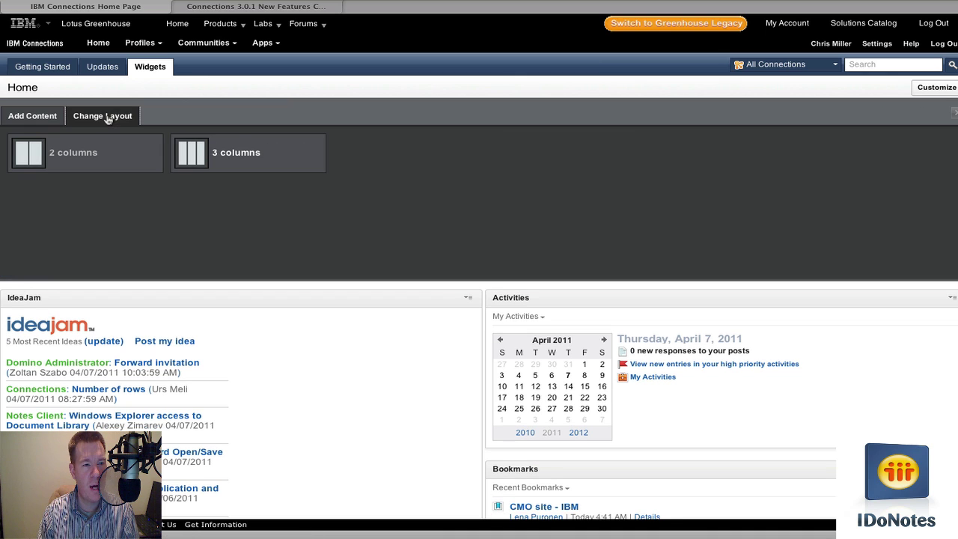
{"action": "left_click", "coordinate": [184, 159]}
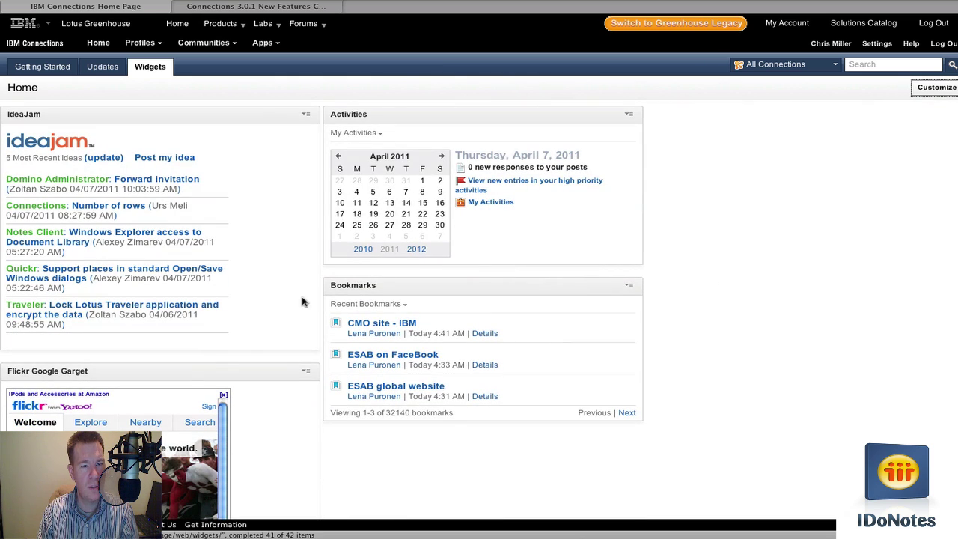
{"action": "left_click_drag", "start_coordinate": [189, 372], "coordinate": [665, 122]}
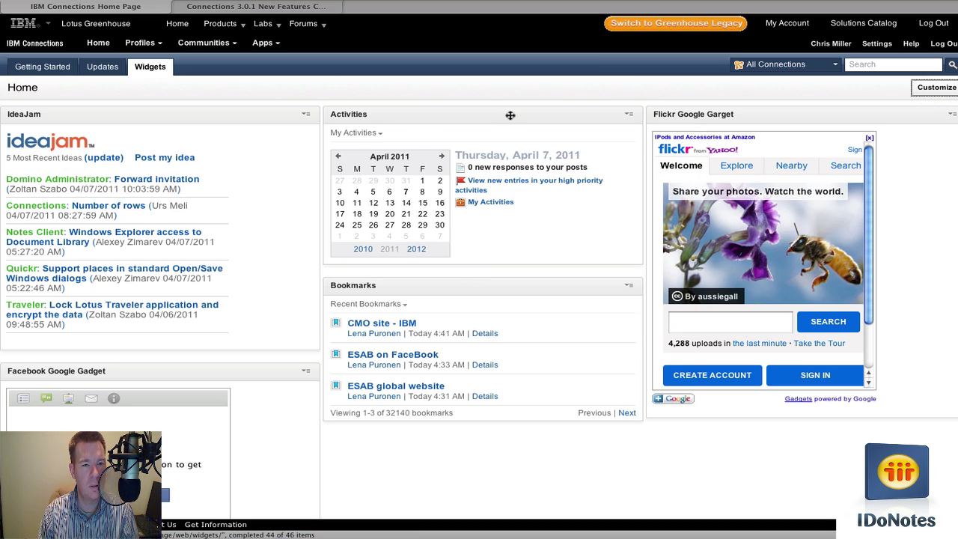
Step: Order the first column Activities, Communities, Facebook and the second Bookmarks, Profiles, IdeaJam, and place Blogs under Flickr in the third
{"action": "left_click_drag", "start_coordinate": [509, 114], "coordinate": [91, 161]}
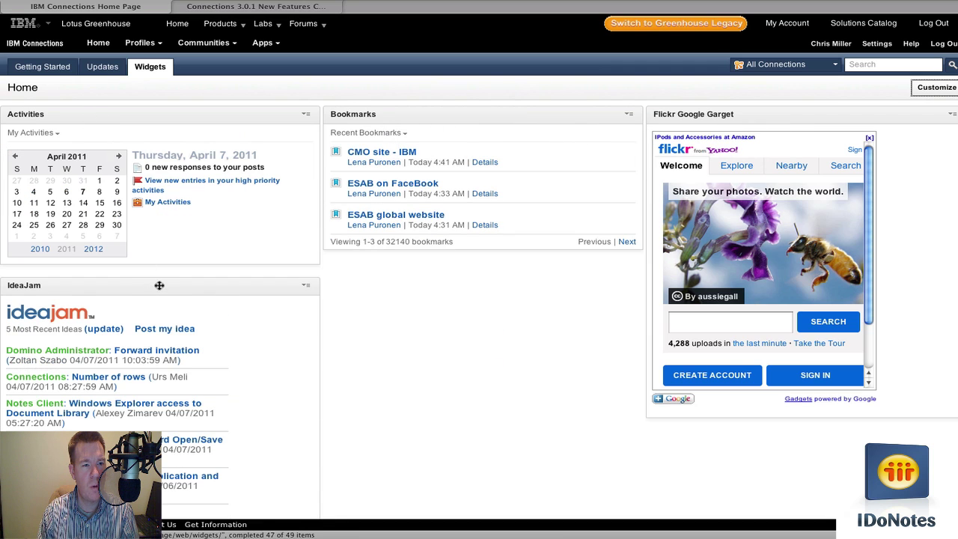
{"action": "left_click_drag", "start_coordinate": [157, 284], "coordinate": [368, 264]}
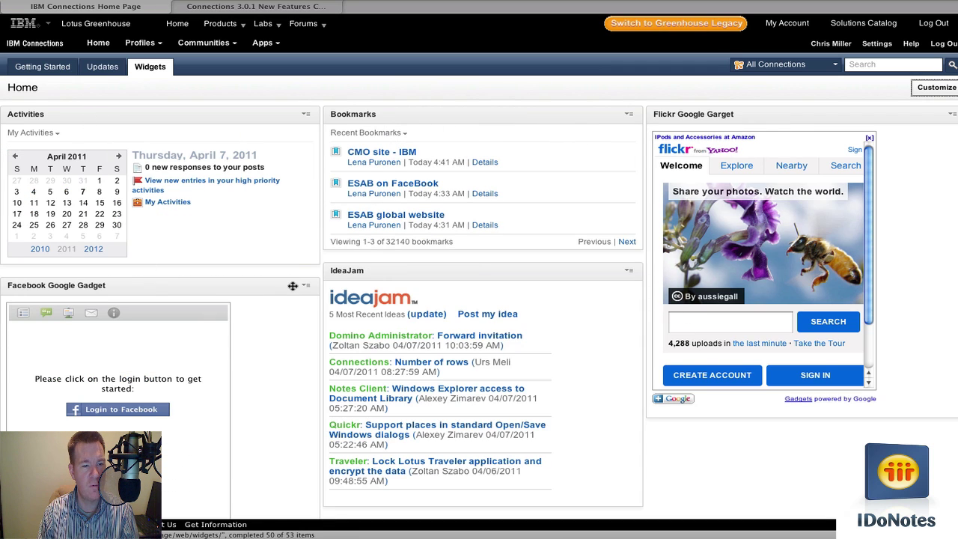
{"action": "scroll", "coordinate": [268, 287], "scroll_direction": "down", "scroll_amount": 3}
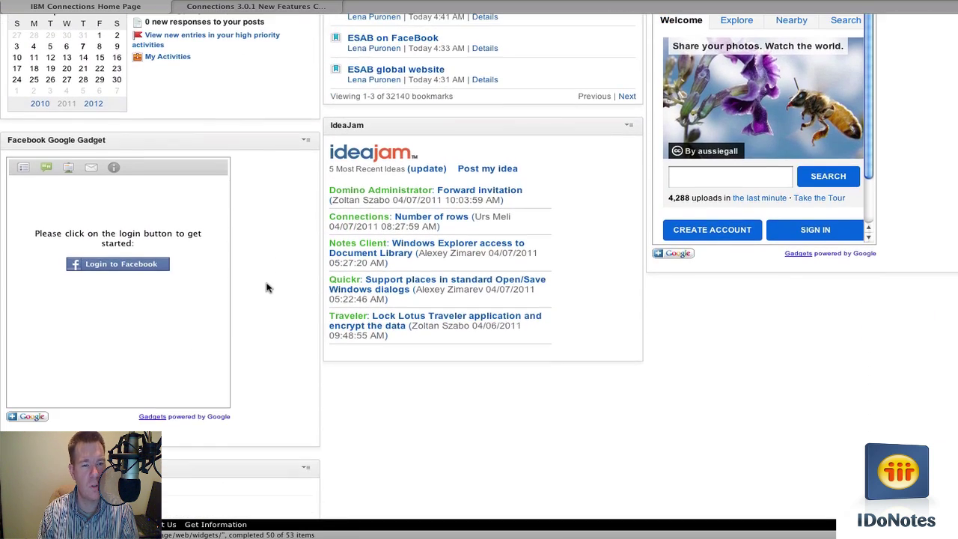
{"action": "left_click_drag", "start_coordinate": [244, 406], "coordinate": [395, 323]}
{"action": "left_click_drag", "start_coordinate": [180, 413], "coordinate": [674, 238]}
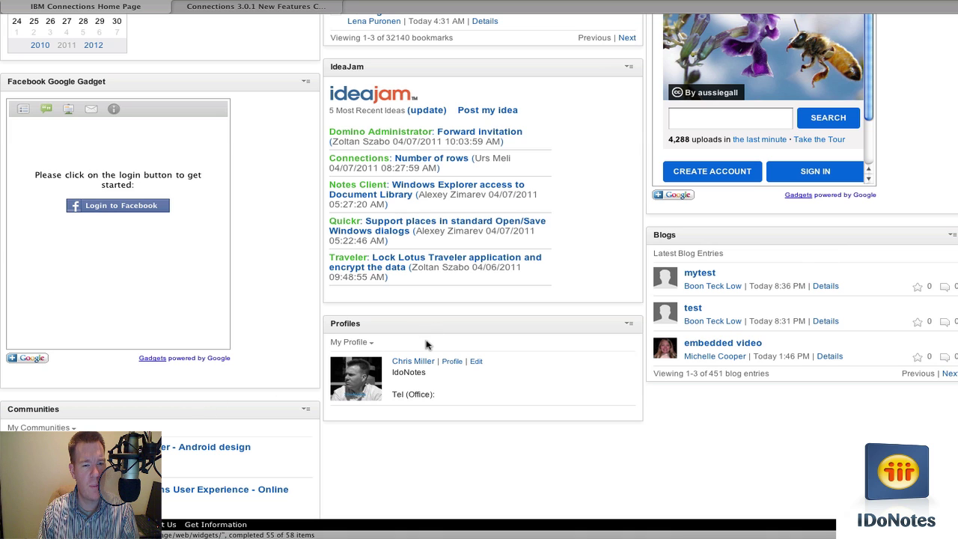
{"action": "left_click_drag", "start_coordinate": [487, 321], "coordinate": [440, 74]}
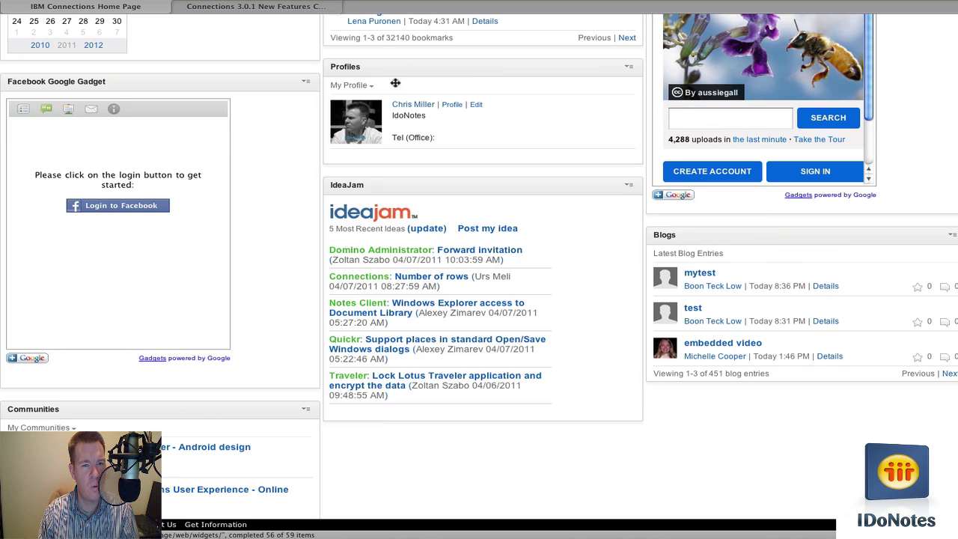
{"action": "left_click_drag", "start_coordinate": [176, 411], "coordinate": [116, 146]}
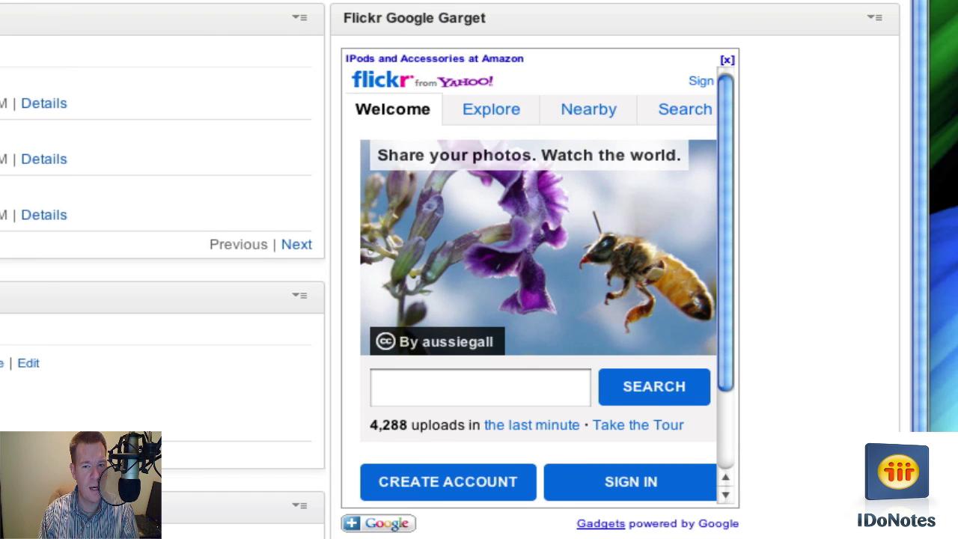
Step: Search the Flickr widget for blug2011 and open the BLUG keynote photo from the results
{"action": "left_click", "coordinate": [495, 391]}
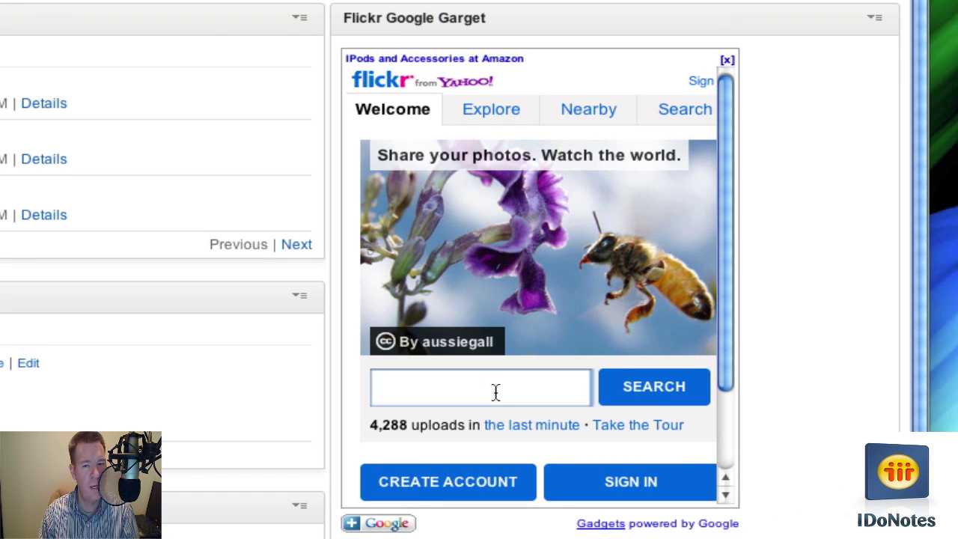
{"action": "type", "text": "blug"}
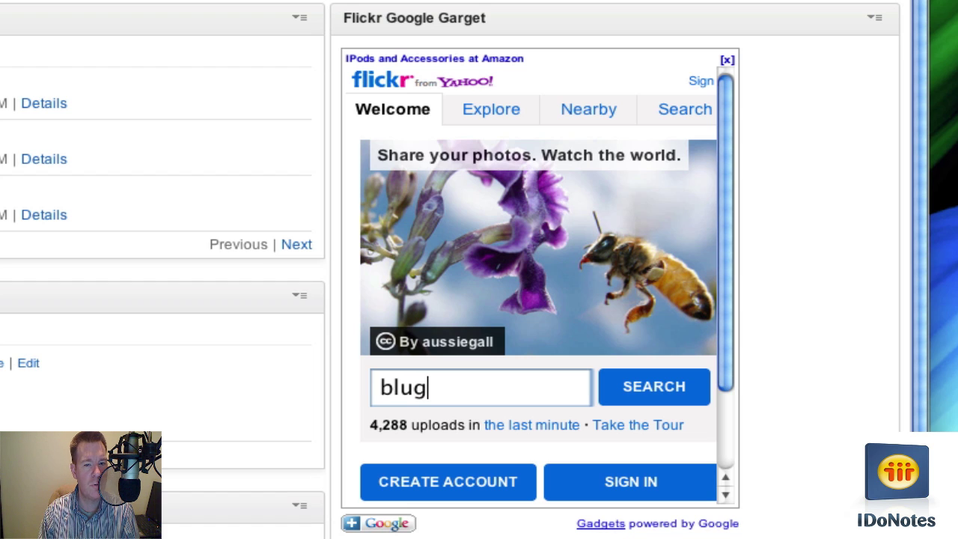
{"action": "type", "text": "2011"}
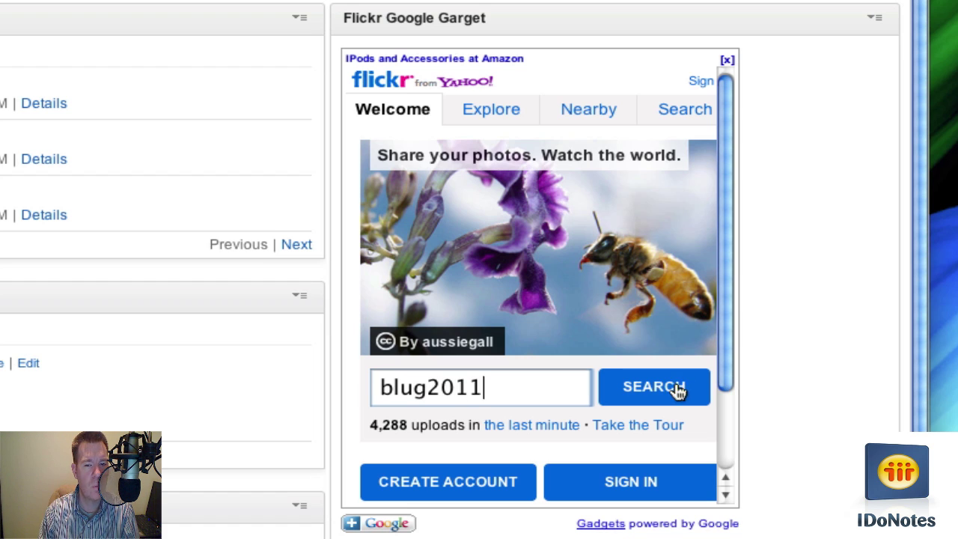
{"action": "left_click", "coordinate": [678, 389]}
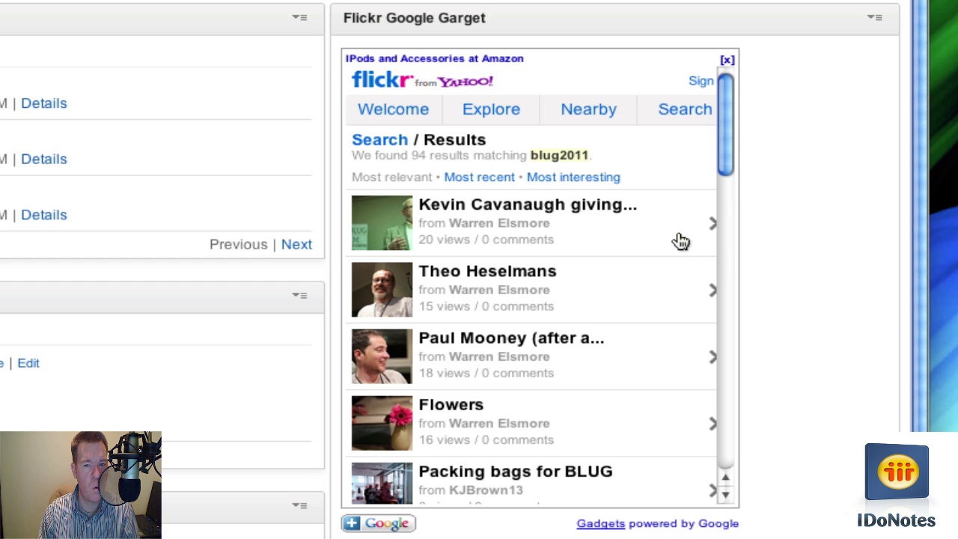
{"action": "left_click_drag", "start_coordinate": [726, 157], "coordinate": [742, 288]}
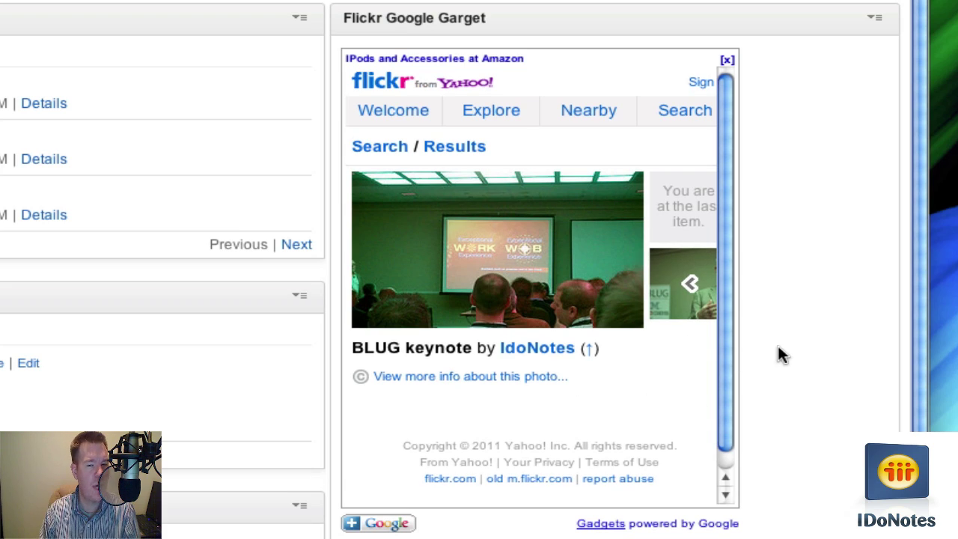
{"action": "left_click_drag", "start_coordinate": [737, 510], "coordinate": [823, 444]}
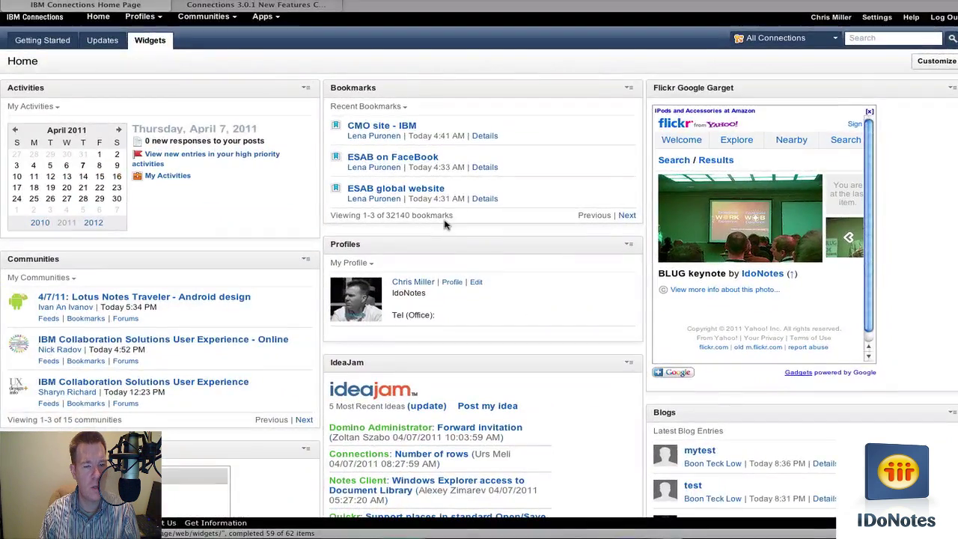
Step: Switch from the widgets page to the Connections 3.0.1 New Features Community's ideation blog and view its graduated ideas
{"action": "scroll", "coordinate": [490, 369], "scroll_direction": "down", "scroll_amount": 3}
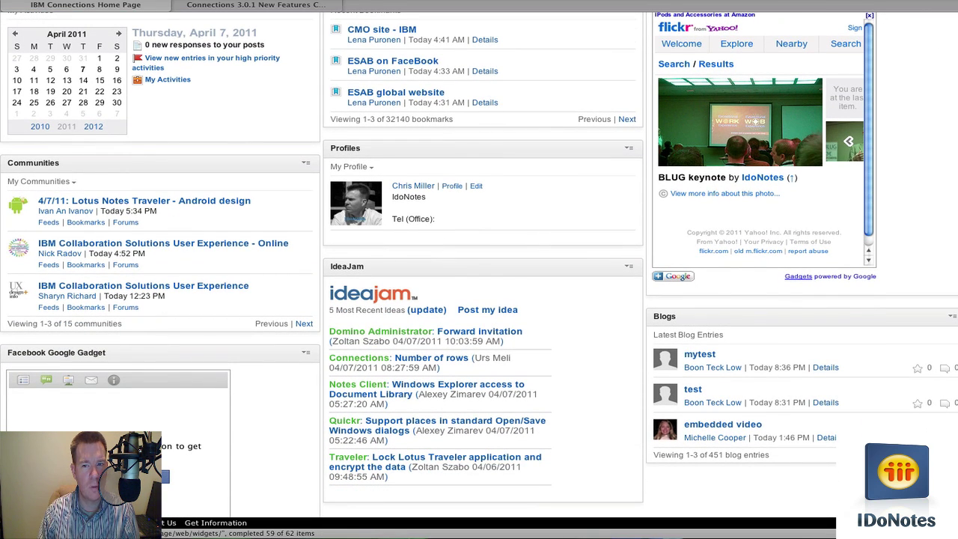
{"action": "scroll", "coordinate": [569, 70], "scroll_direction": "up", "scroll_amount": 4}
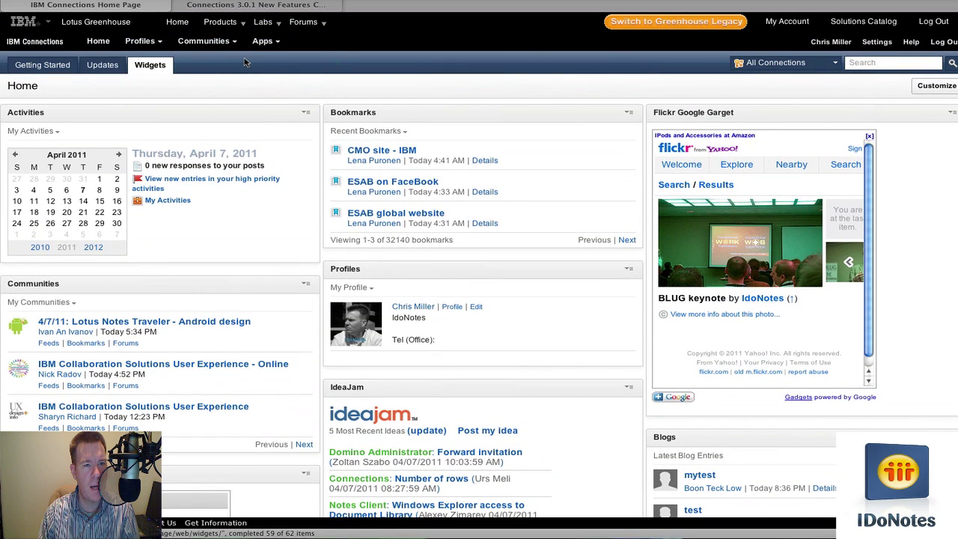
{"action": "left_click", "coordinate": [253, 9]}
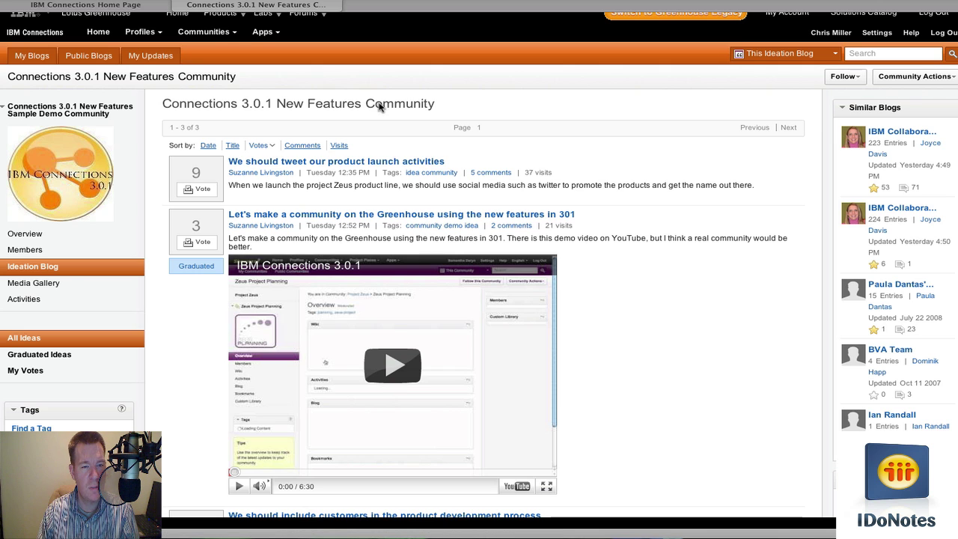
{"action": "scroll", "coordinate": [379, 107], "scroll_direction": "down", "scroll_amount": 1}
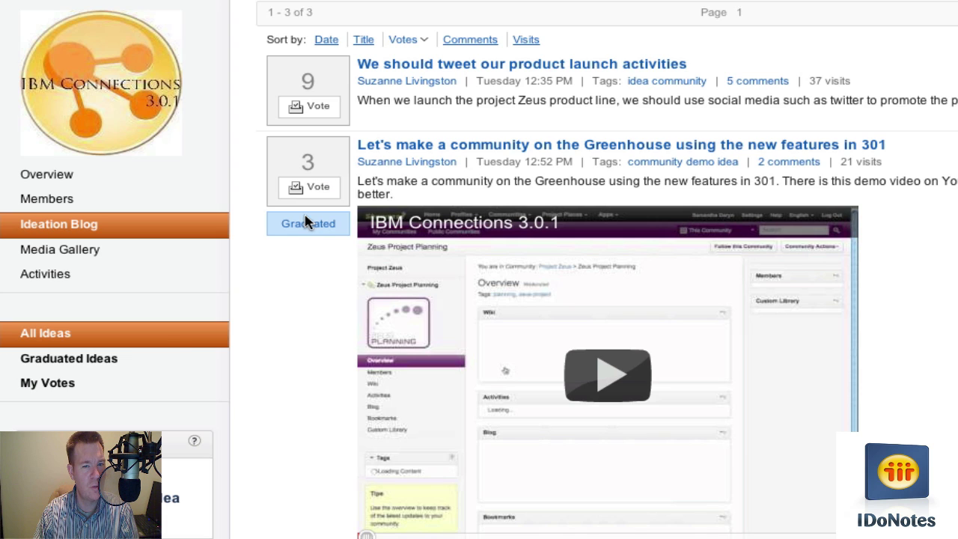
{"action": "left_click", "coordinate": [94, 360]}
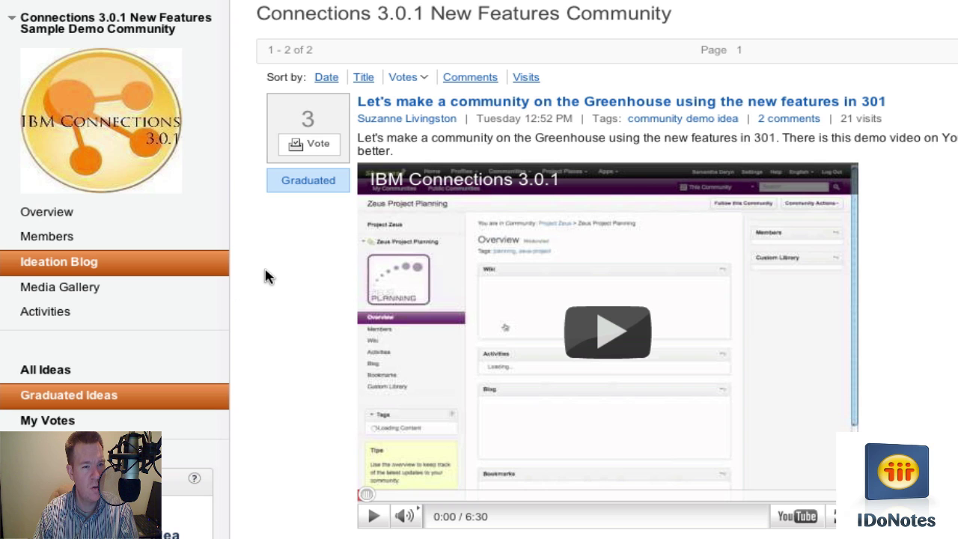
{"action": "scroll", "coordinate": [269, 271], "scroll_direction": "down", "scroll_amount": 1}
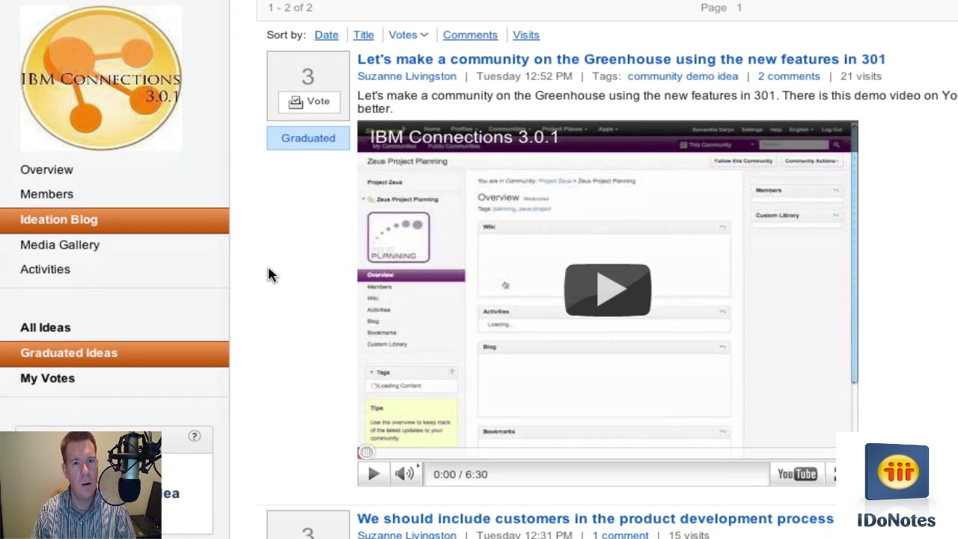
{"action": "scroll", "coordinate": [292, 228], "scroll_direction": "down", "scroll_amount": 1}
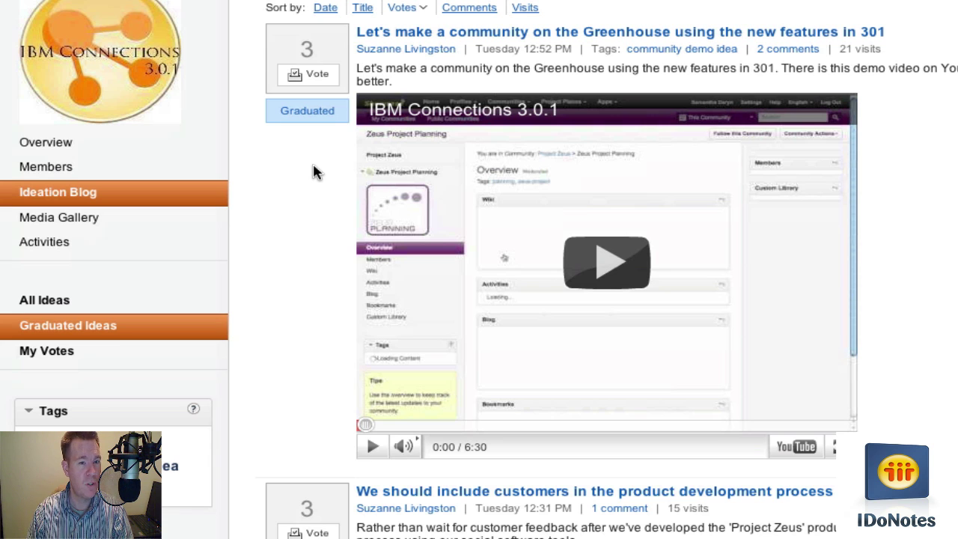
Step: Vote for the idea about making a community on the Greenhouse and re-sort the graduated ideas by votes in ascending order
{"action": "left_click", "coordinate": [419, 9]}
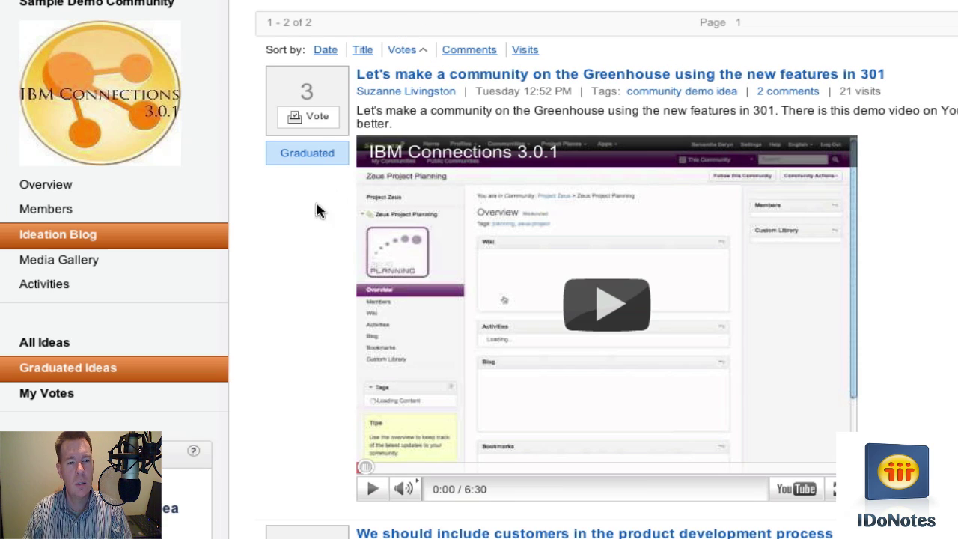
{"action": "left_click", "coordinate": [316, 119]}
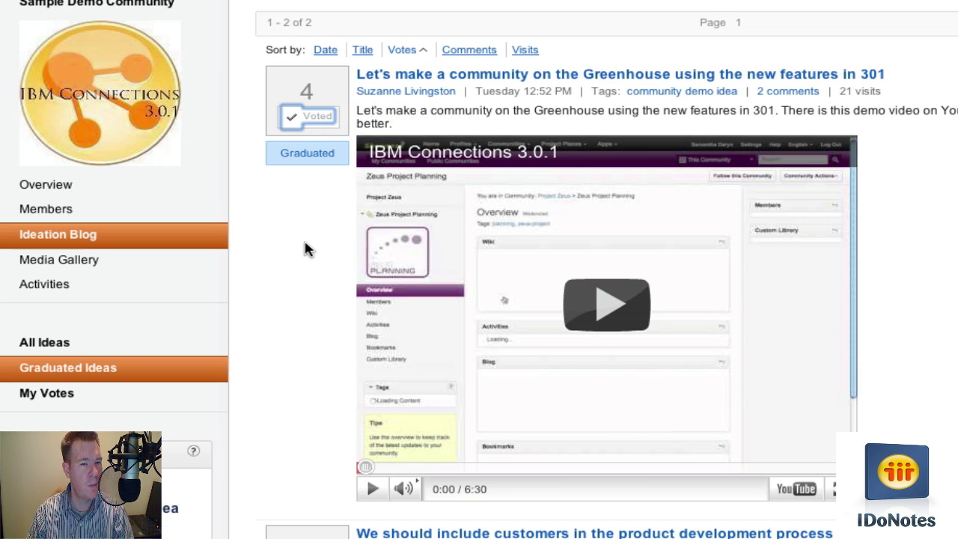
{"action": "left_click", "coordinate": [419, 51]}
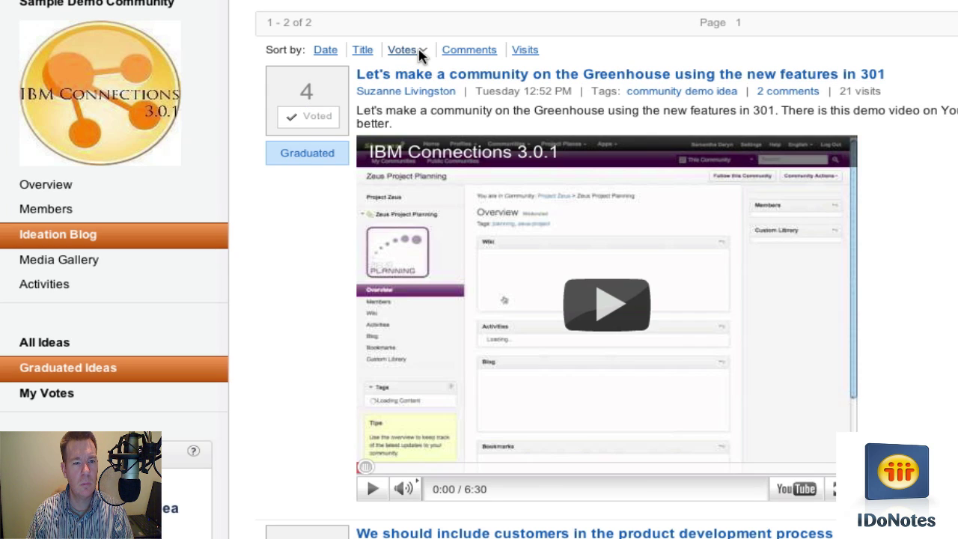
{"action": "left_click", "coordinate": [417, 50]}
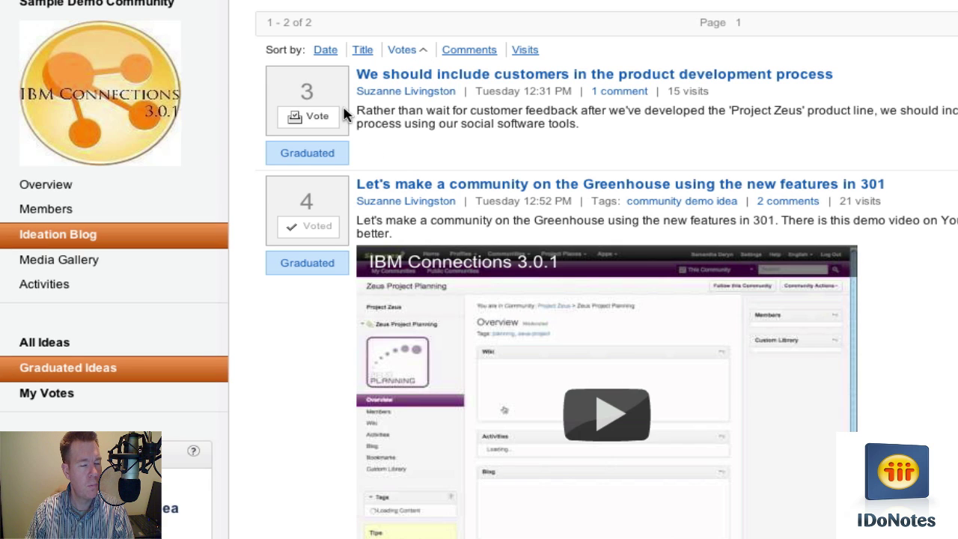
Step: Remove the vote from the Greenhouse community idea
{"action": "left_click", "coordinate": [308, 229]}
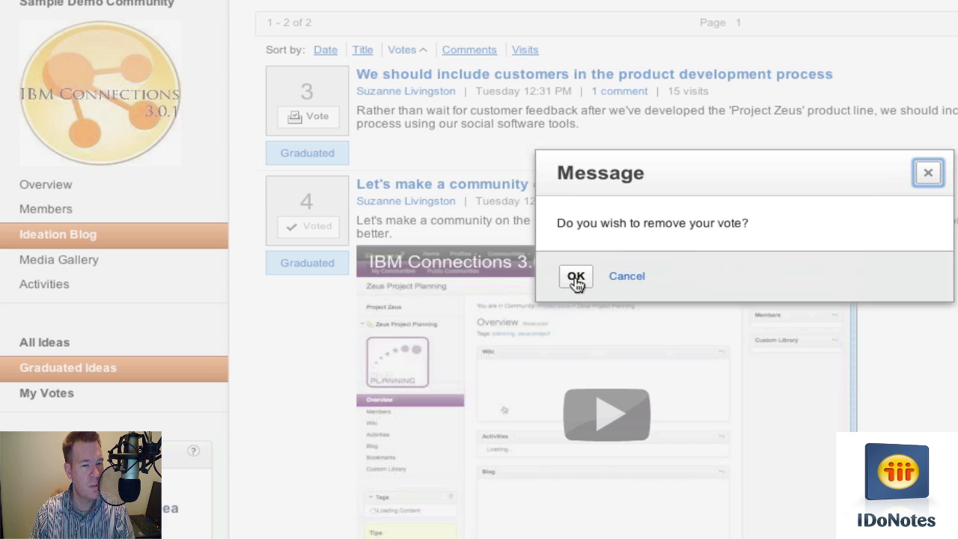
{"action": "left_click", "coordinate": [575, 278]}
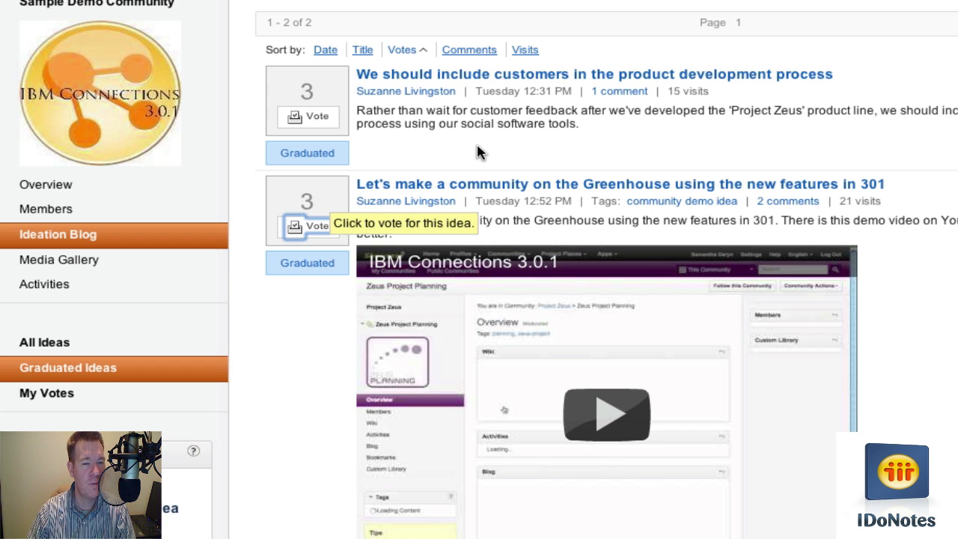
Step: From the community overview, open the Zeus Planning image in the media gallery and view its file details and custom properties
{"action": "left_click", "coordinate": [52, 186]}
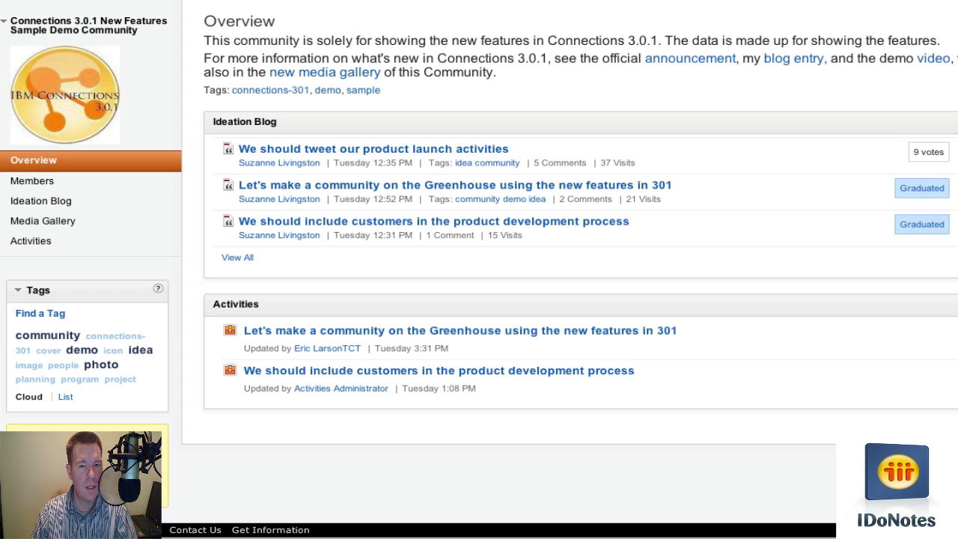
{"action": "mouse_move", "coordinate": [928, 152]}
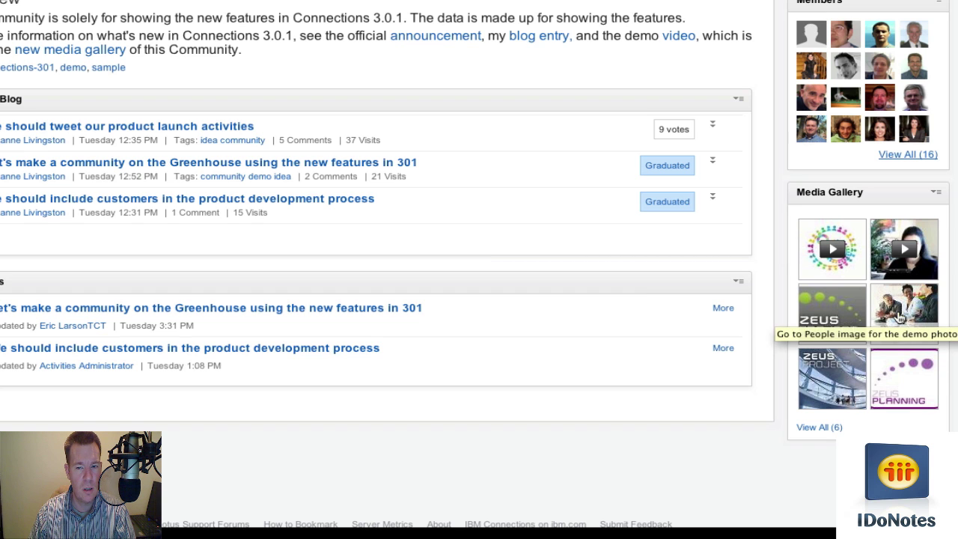
{"action": "left_click", "coordinate": [891, 388]}
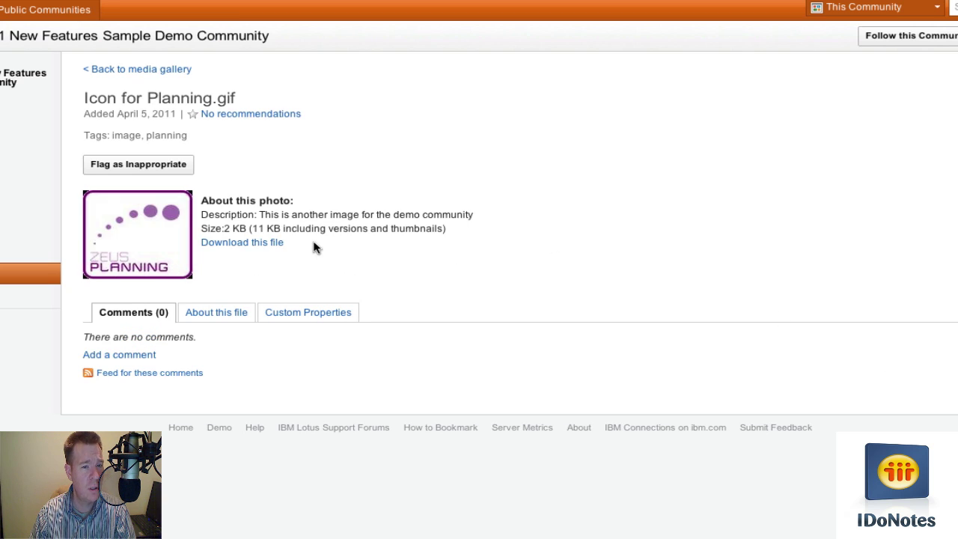
{"action": "left_click", "coordinate": [229, 314]}
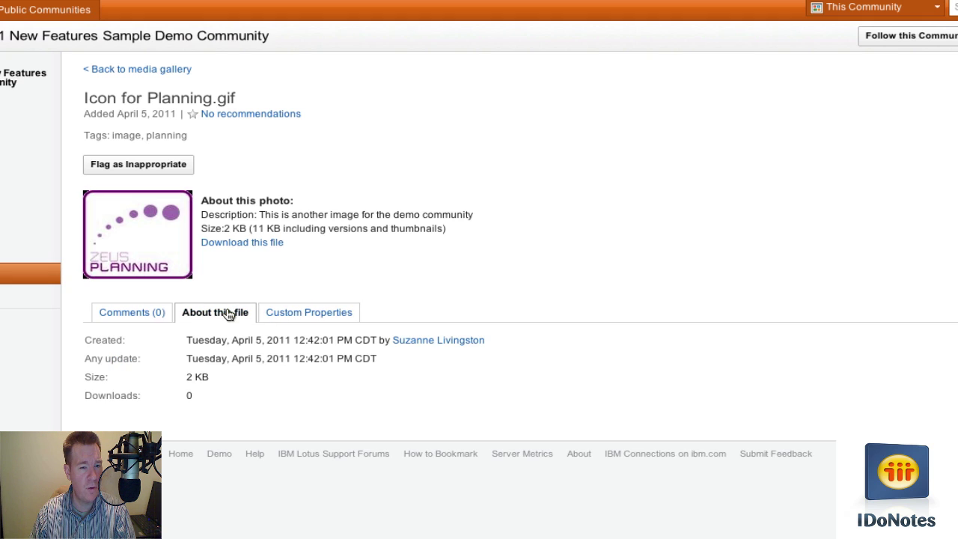
{"action": "left_click", "coordinate": [308, 314]}
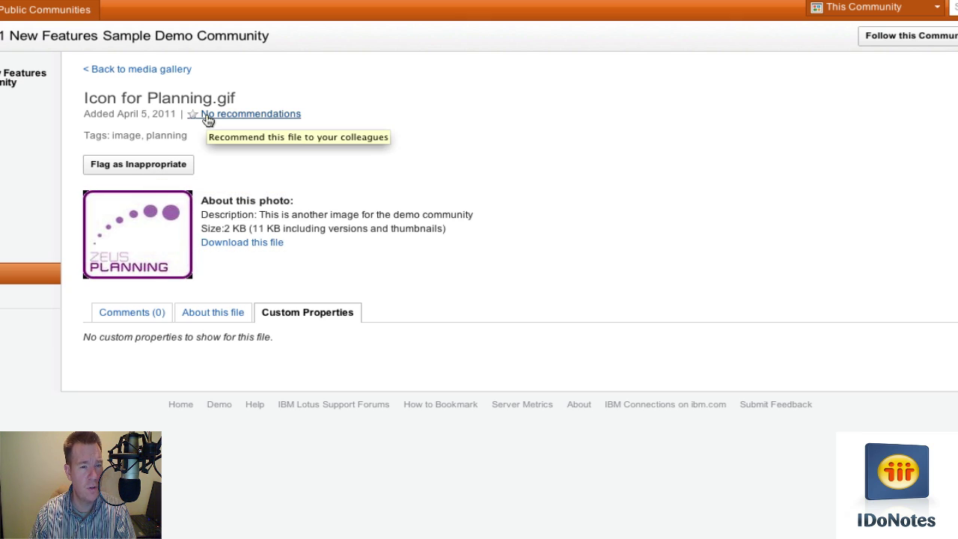
Step: Go back to the full media gallery, preview IBM Social Software.mp4 and open its summary page
{"action": "left_click", "coordinate": [145, 70]}
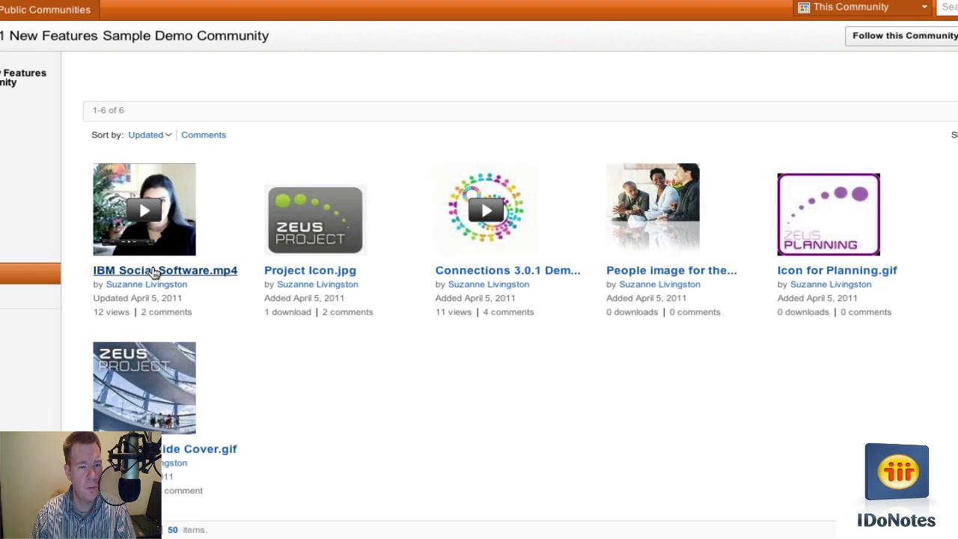
{"action": "left_click", "coordinate": [150, 229]}
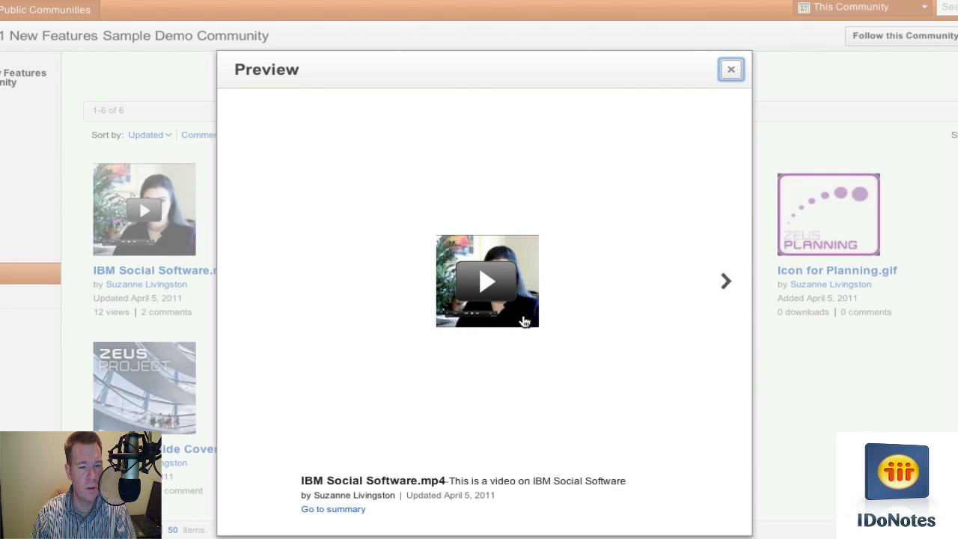
{"action": "left_click", "coordinate": [336, 508]}
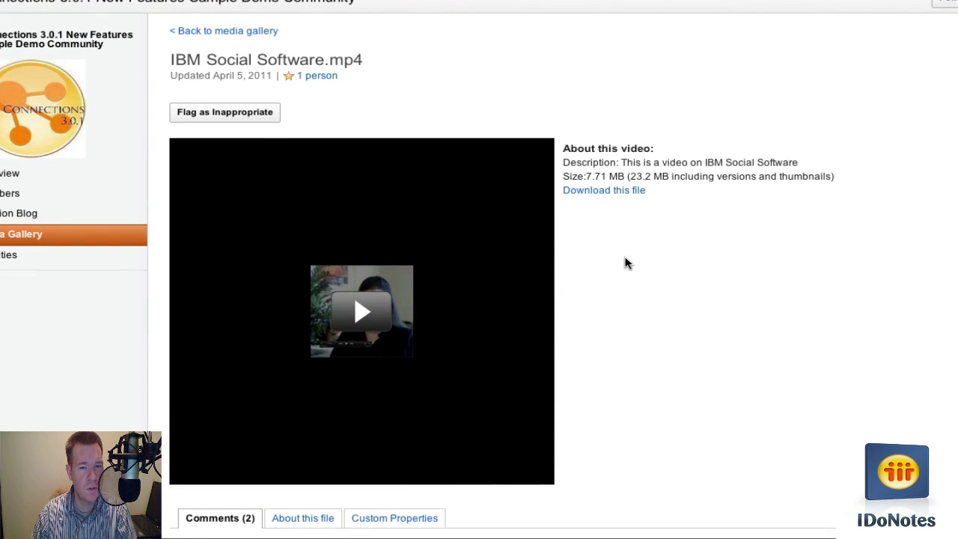
Step: Flag the second comment on the video as inappropriate with the reason "Testing how real the plant is in the video"
{"action": "scroll", "coordinate": [625, 263], "scroll_direction": "down", "scroll_amount": 1}
{"action": "scroll", "coordinate": [626, 263], "scroll_direction": "down", "scroll_amount": 3}
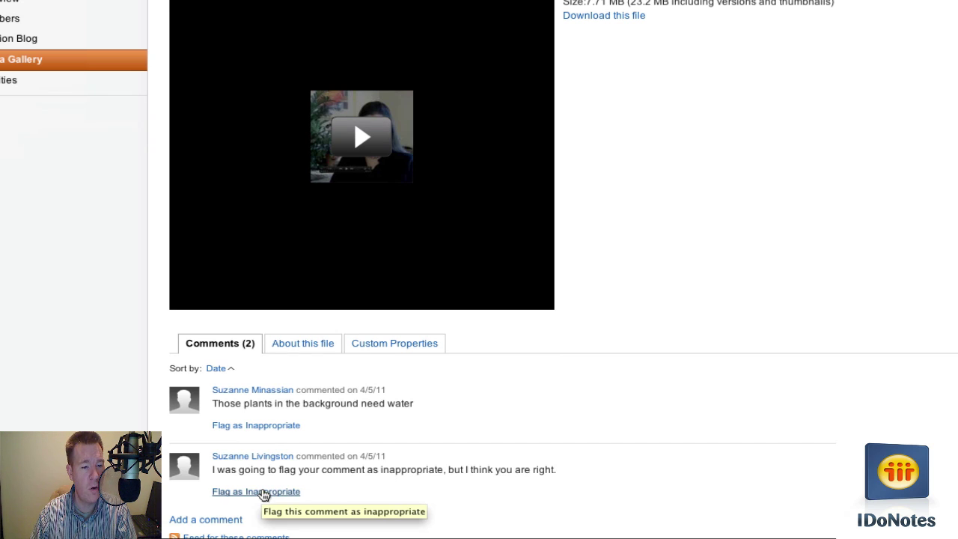
{"action": "left_click", "coordinate": [263, 492]}
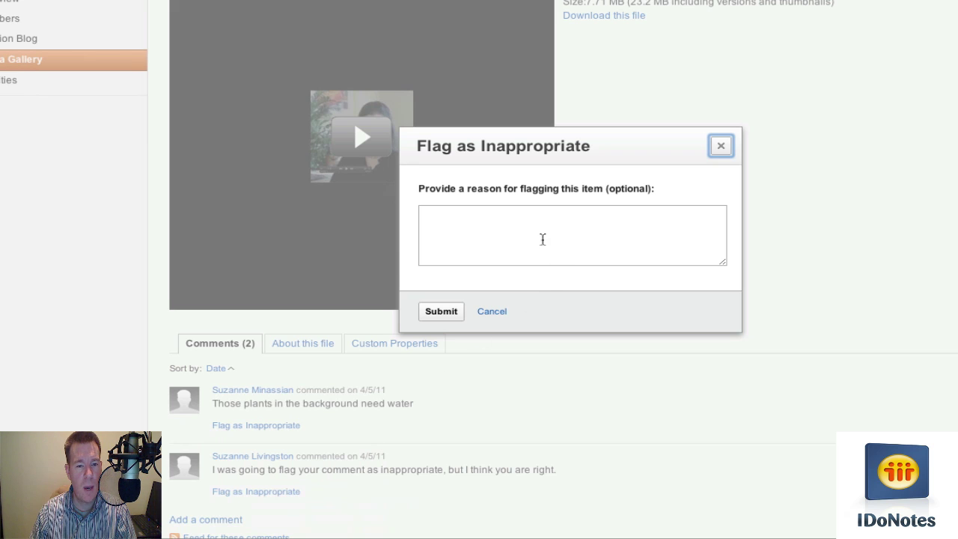
{"action": "left_click", "coordinate": [541, 238]}
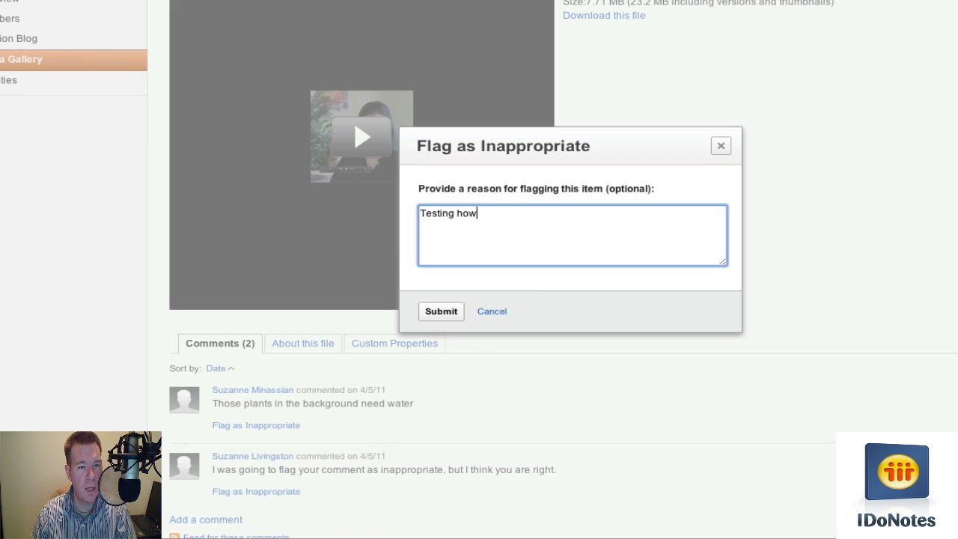
{"action": "type", "text": "Testing how re"}
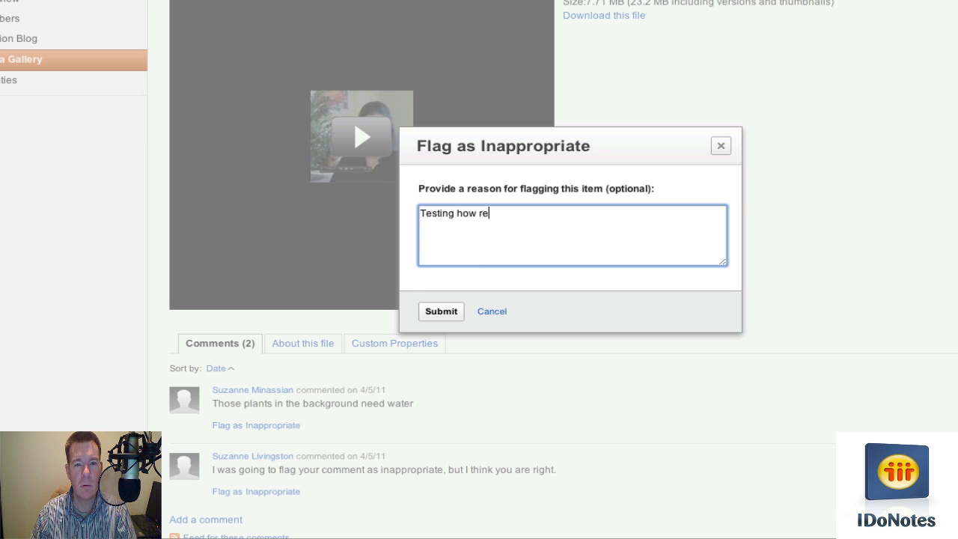
{"action": "type", "text": "al the plant is in the video"}
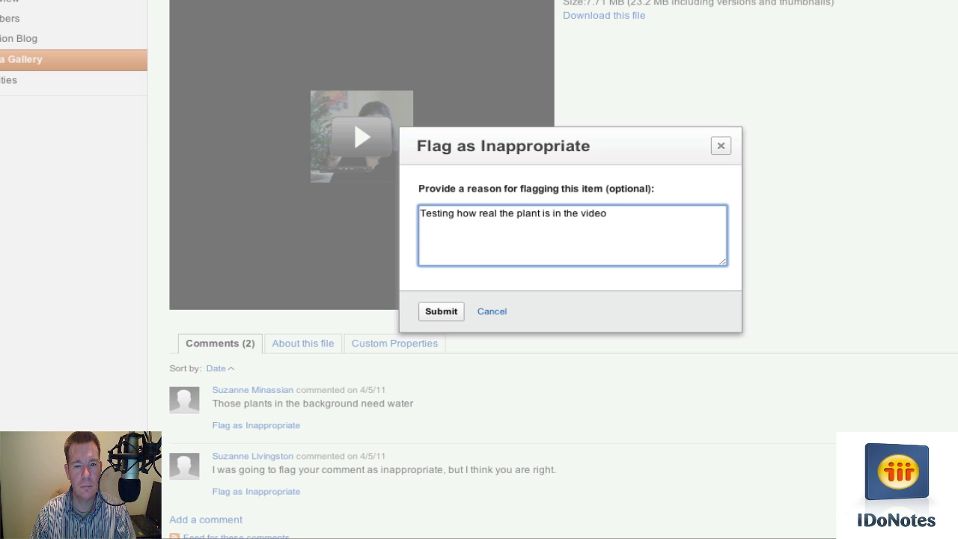
{"action": "left_click", "coordinate": [441, 312]}
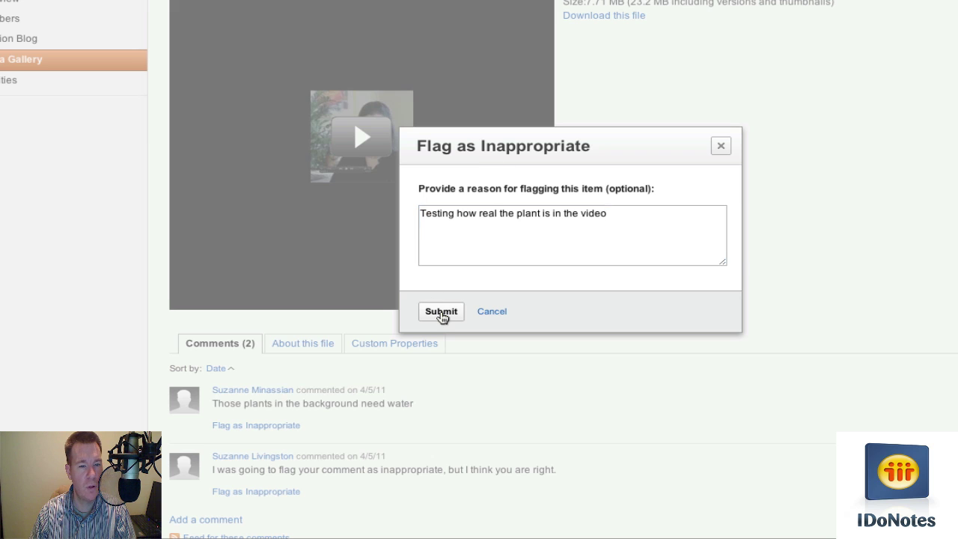
Step: View the custom properties of the IBM Social Software.mp4 video
{"action": "scroll", "coordinate": [442, 318], "scroll_direction": "down", "scroll_amount": 3}
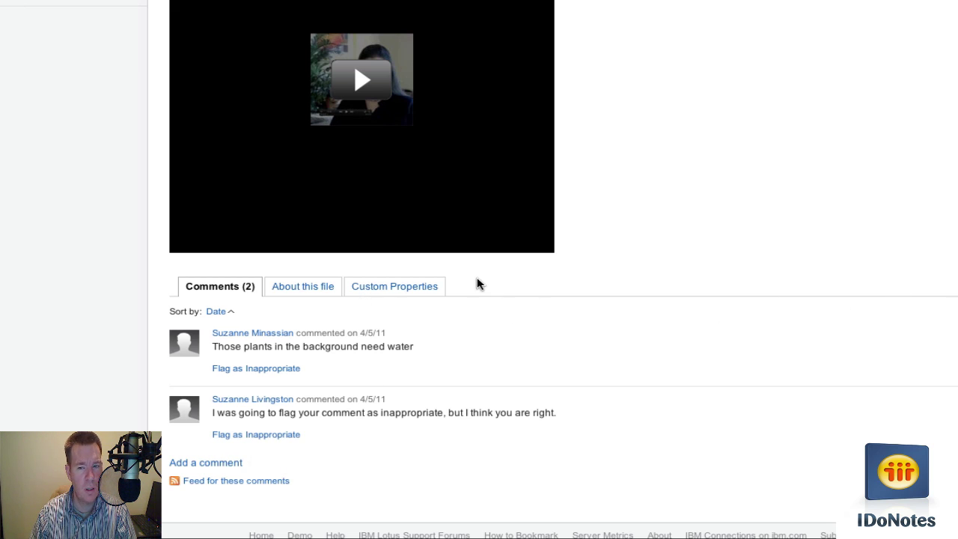
{"action": "left_click", "coordinate": [407, 291]}
{"action": "scroll", "coordinate": [717, 327], "scroll_direction": "down", "scroll_amount": 1}
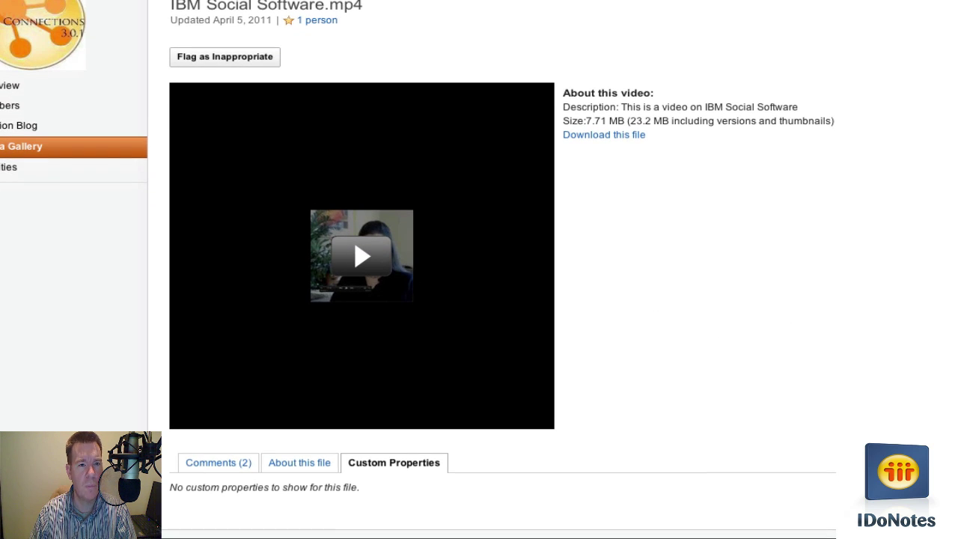
{"action": "scroll", "coordinate": [468, 100], "scroll_direction": "up", "scroll_amount": 3}
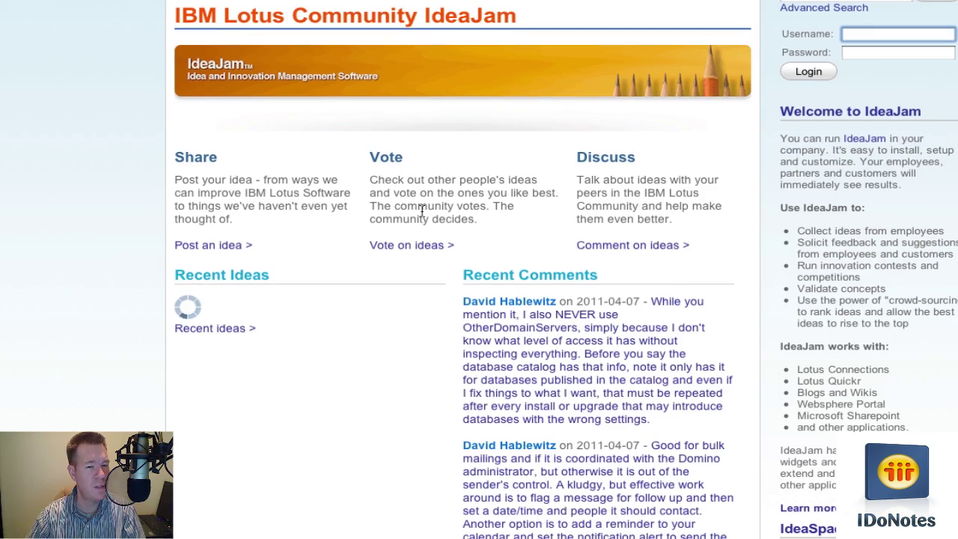
Step: On the IdeaJam site, open the recent idea "Lock Lotus Traveler application and encrypt the data" and examine its comments, voting and embed code
{"action": "scroll", "coordinate": [422, 214], "scroll_direction": "down", "scroll_amount": 4}
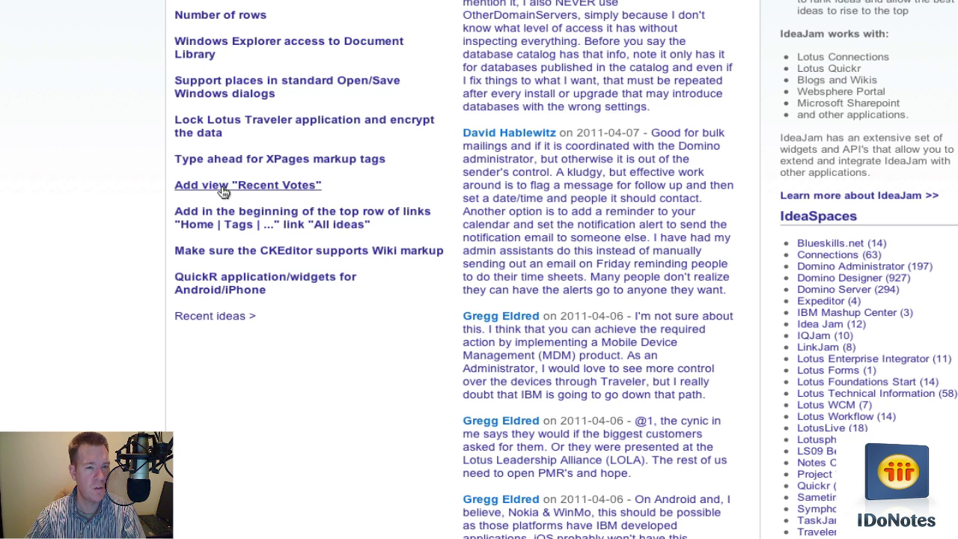
{"action": "left_click", "coordinate": [203, 133]}
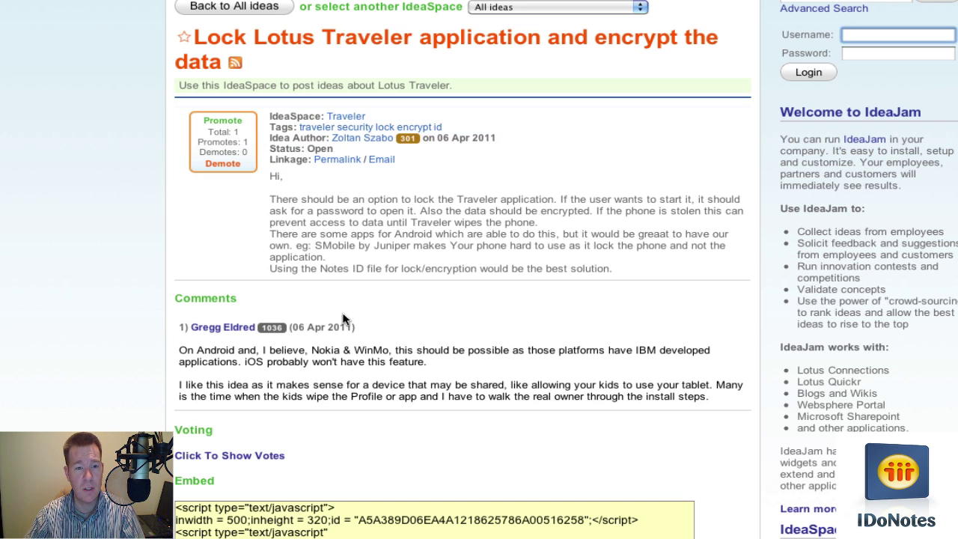
{"action": "scroll", "coordinate": [379, 352], "scroll_direction": "down", "scroll_amount": 3}
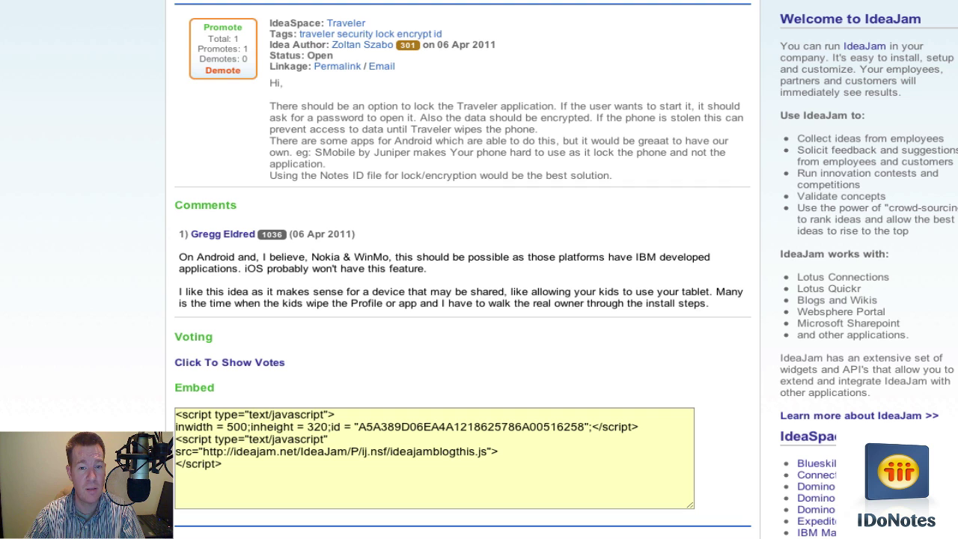
Step: Return from IdeaJam to the Connections 3.0.1 community and open its ideation blog
{"action": "scroll", "coordinate": [340, 67], "scroll_direction": "up", "scroll_amount": 3}
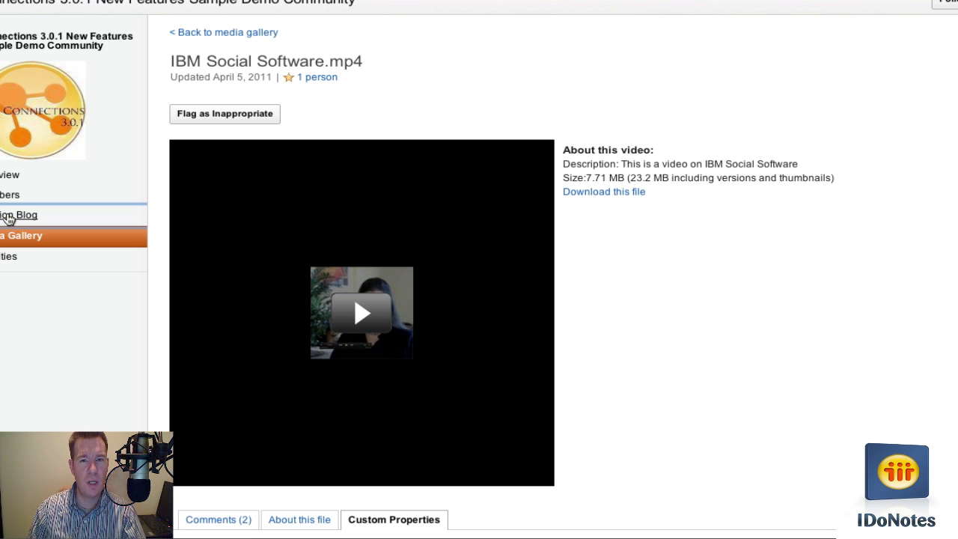
{"action": "left_click", "coordinate": [9, 217]}
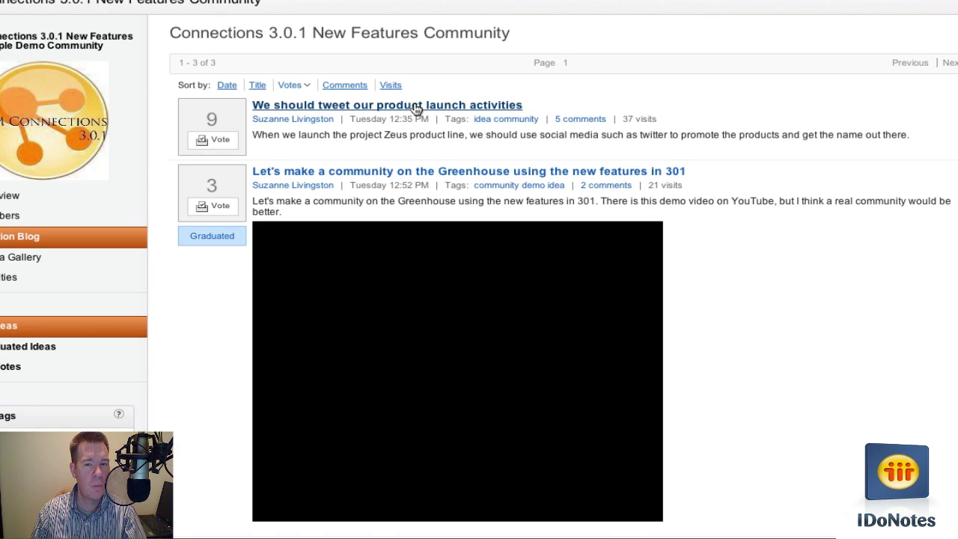